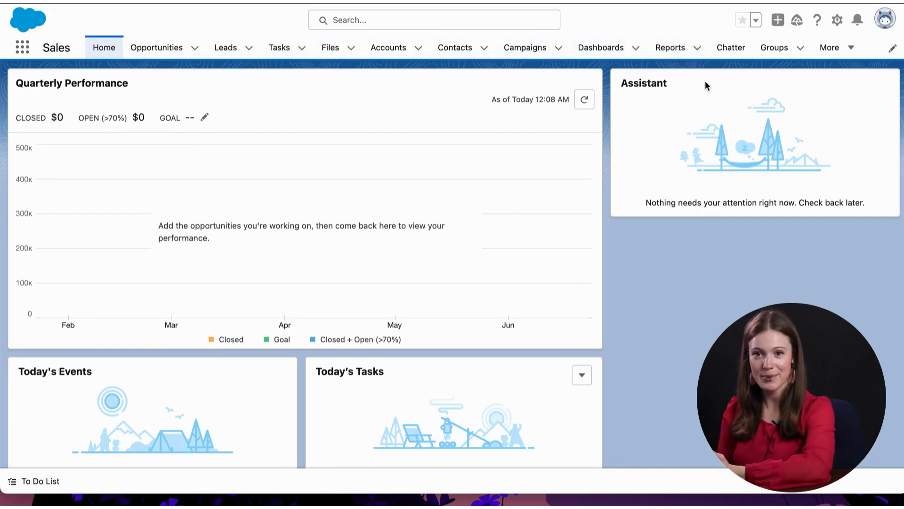
Step: Open the Sales app's navigation item settings and search all addable items for "reports"
click(893, 48)
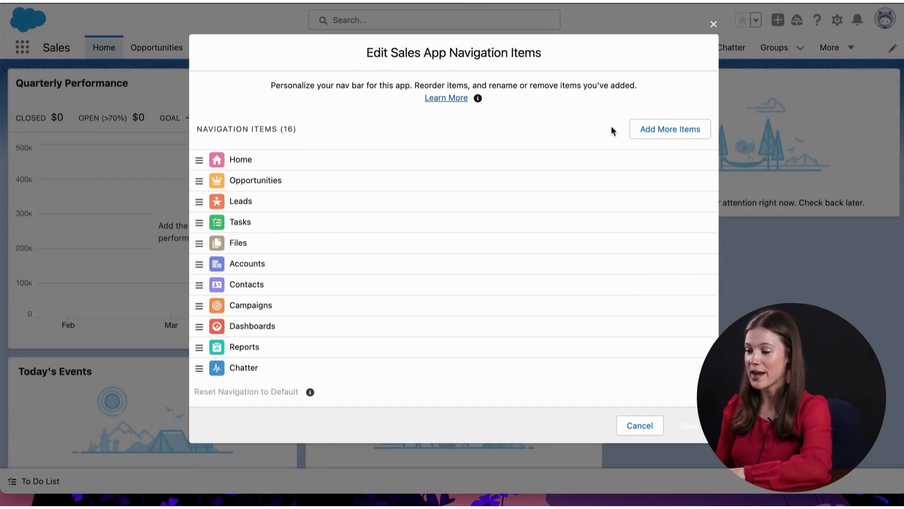
click(668, 129)
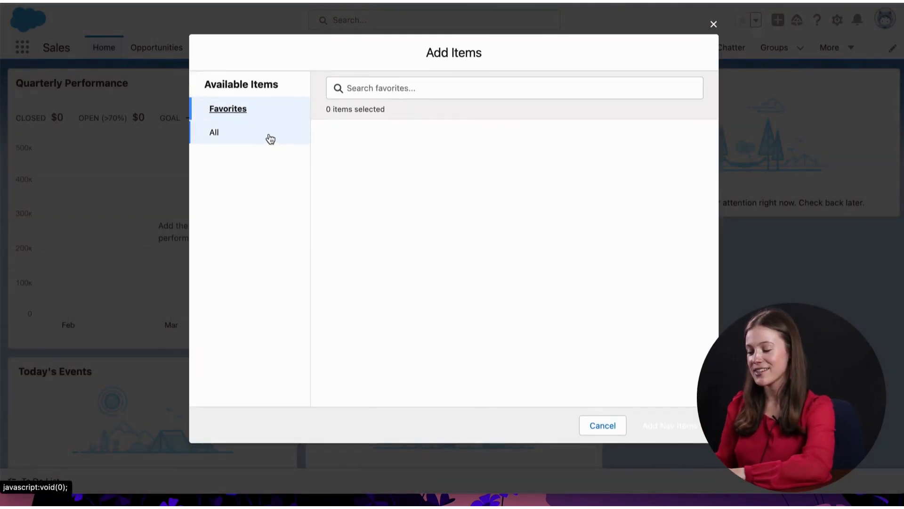
click(270, 138)
click(384, 83)
text(reports)
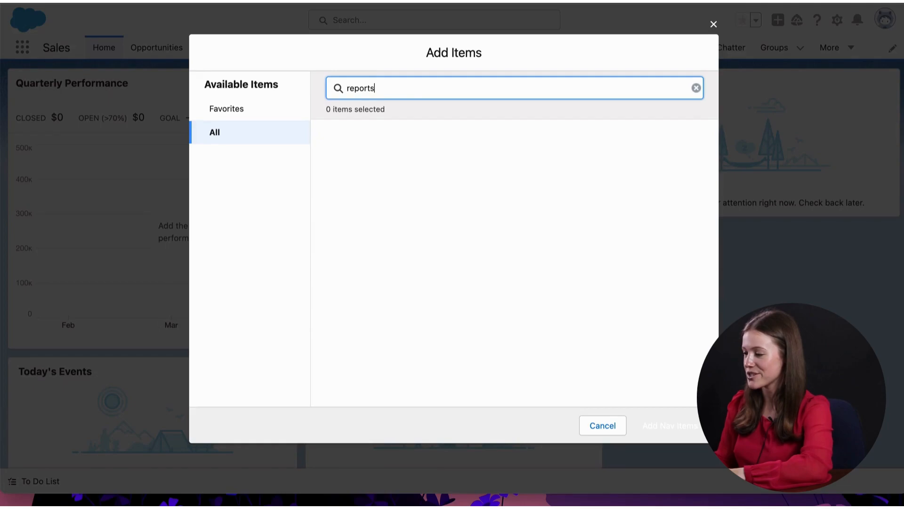
Step: Clear the search, browse all items available for the navigation bar, and leave the settings without adding anything
double_click(358, 88)
key(BackSpace)
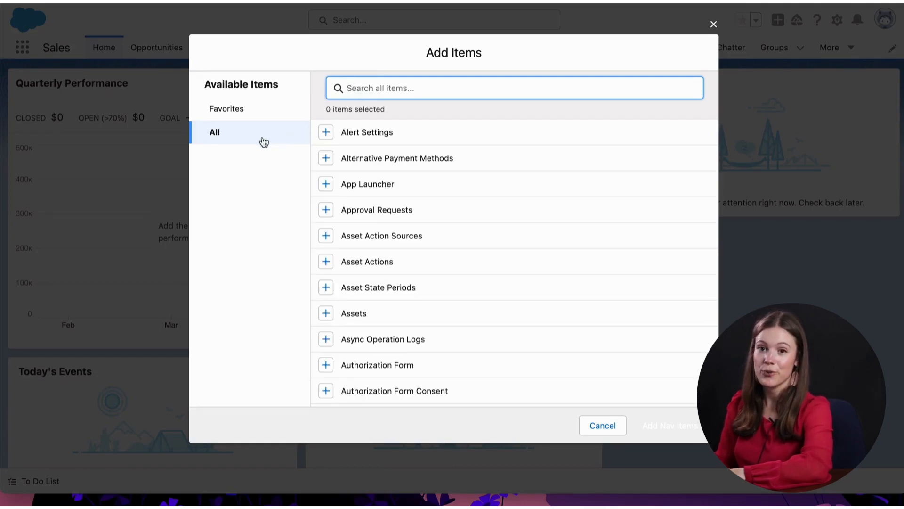
scroll(365, 249, down, 5)
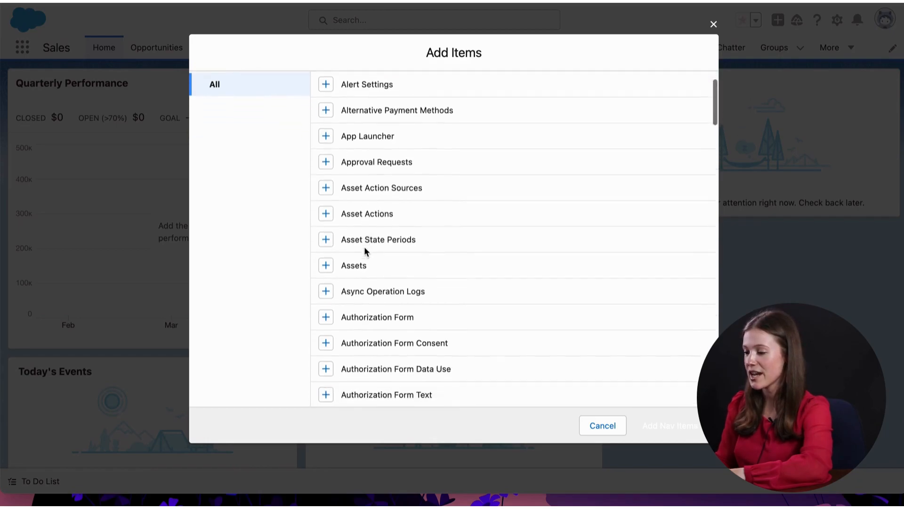
scroll(365, 247, down, 3)
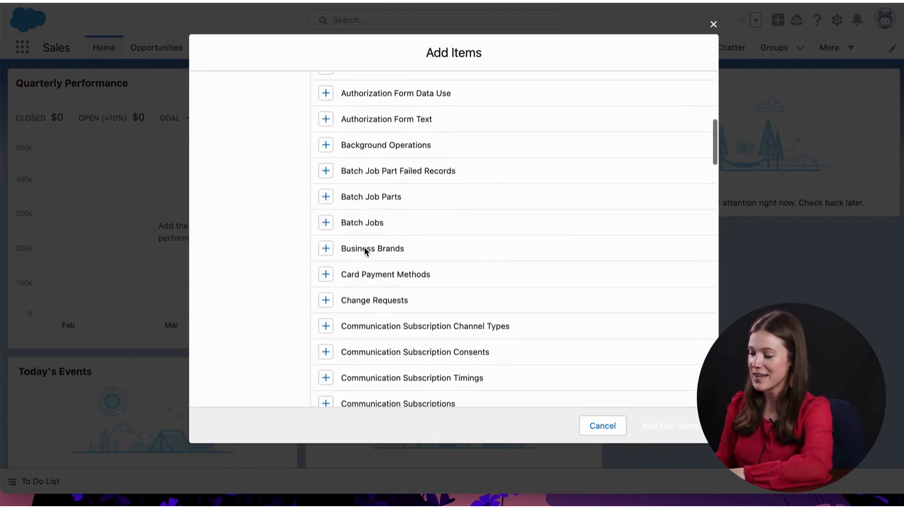
click(602, 425)
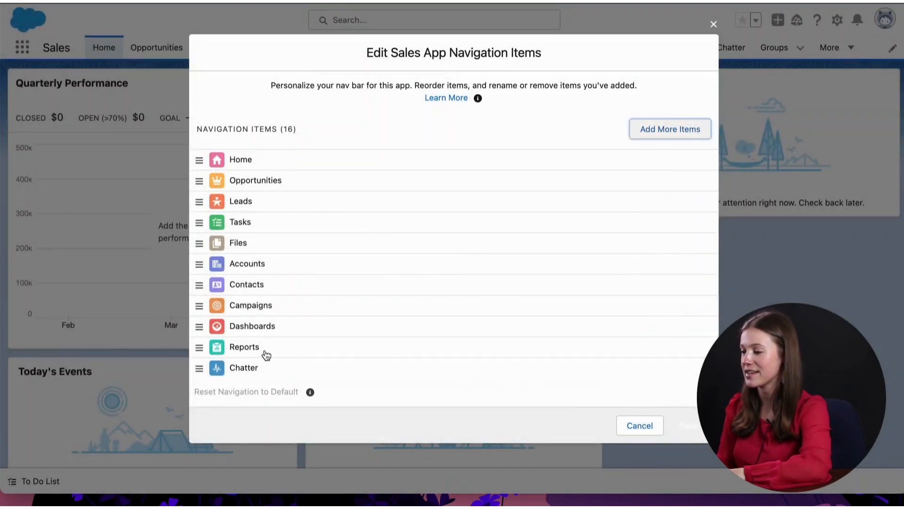
click(636, 425)
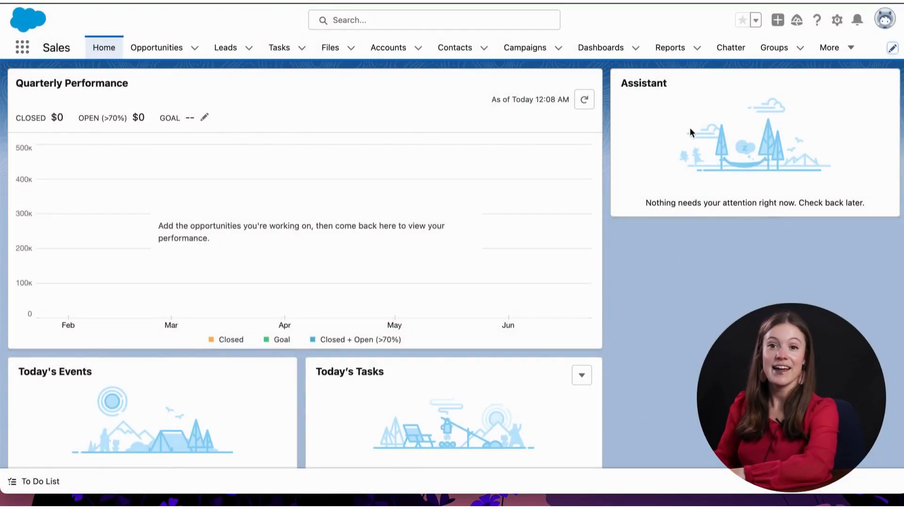
Step: Go to the Reports page and view the public and private report lists
click(676, 57)
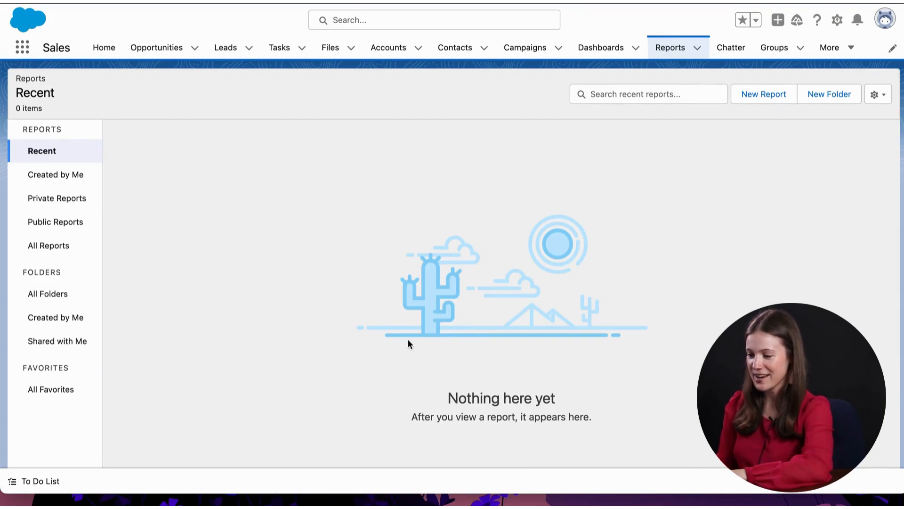
click(72, 219)
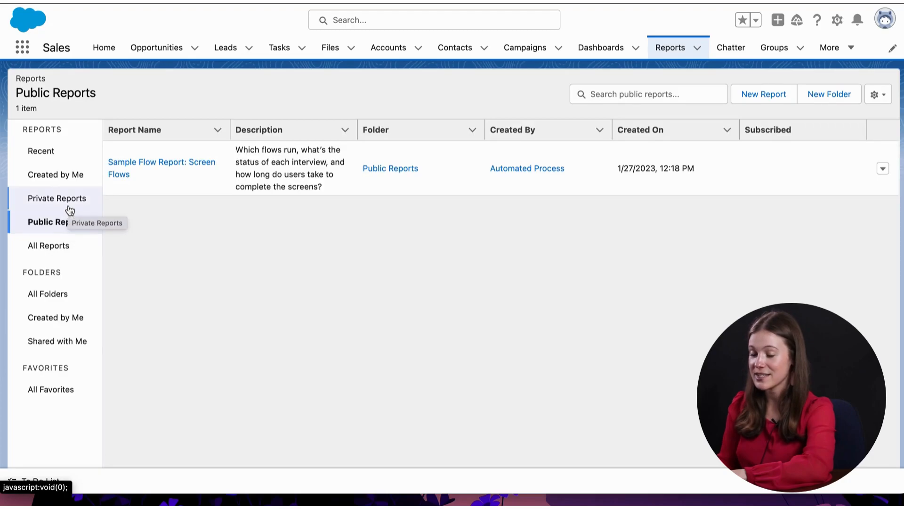
click(70, 207)
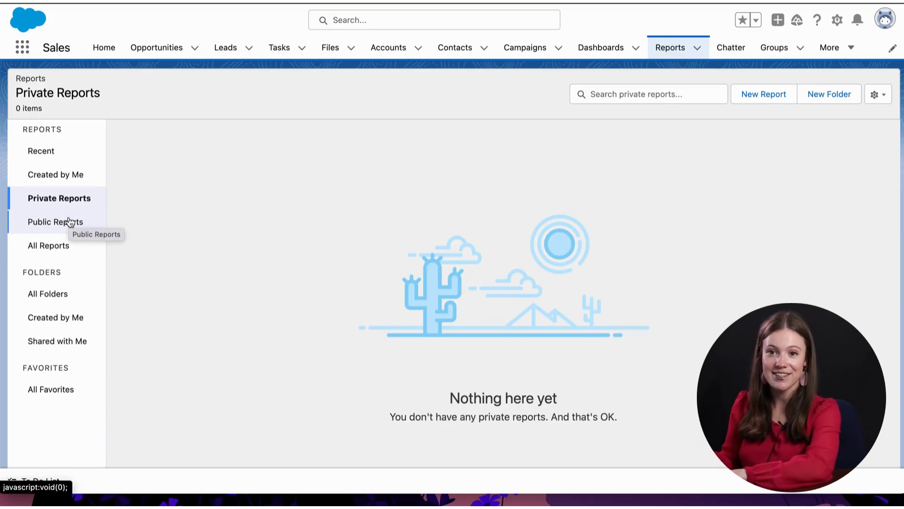
click(71, 221)
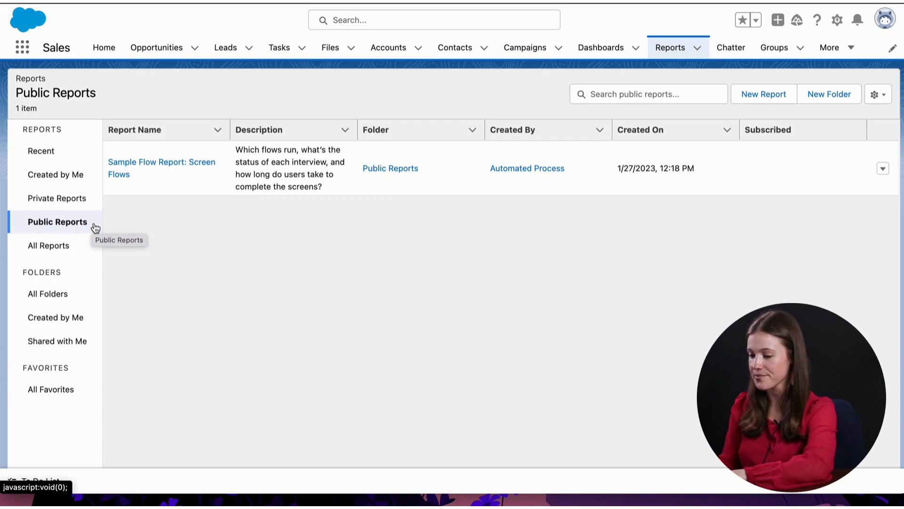
Step: Review the report folders under All Folders, Created by Me and Shared with Me, and return to All Folders
click(53, 297)
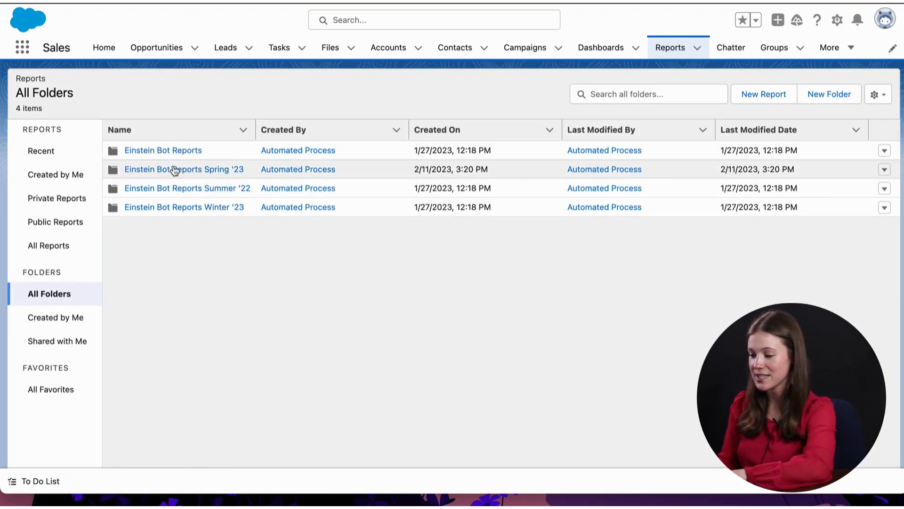
click(76, 319)
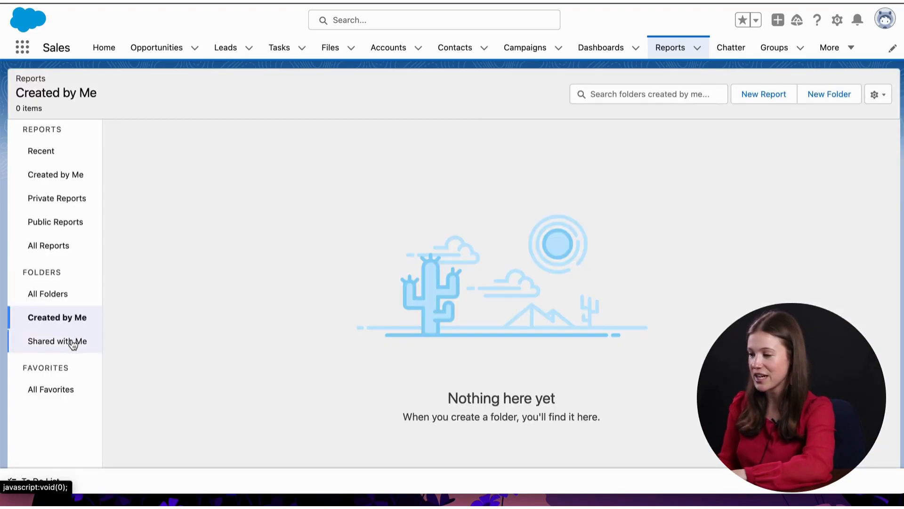
click(72, 344)
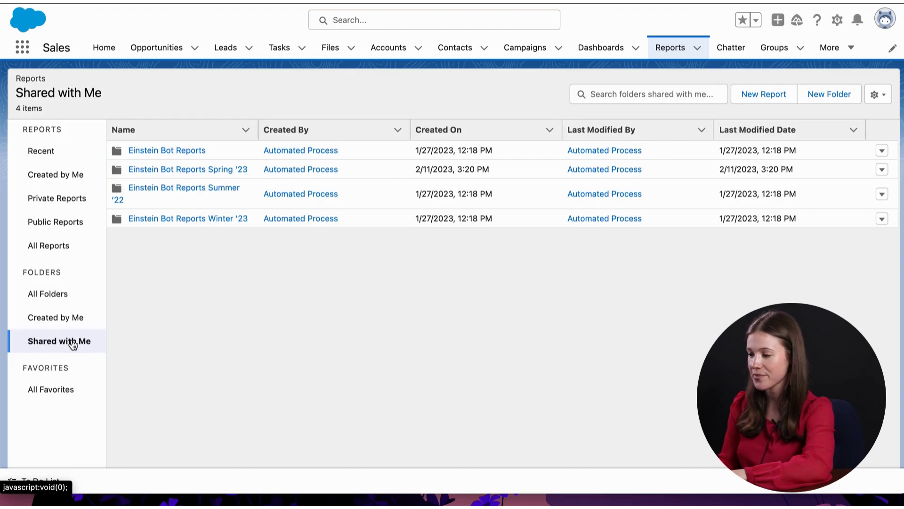
click(71, 298)
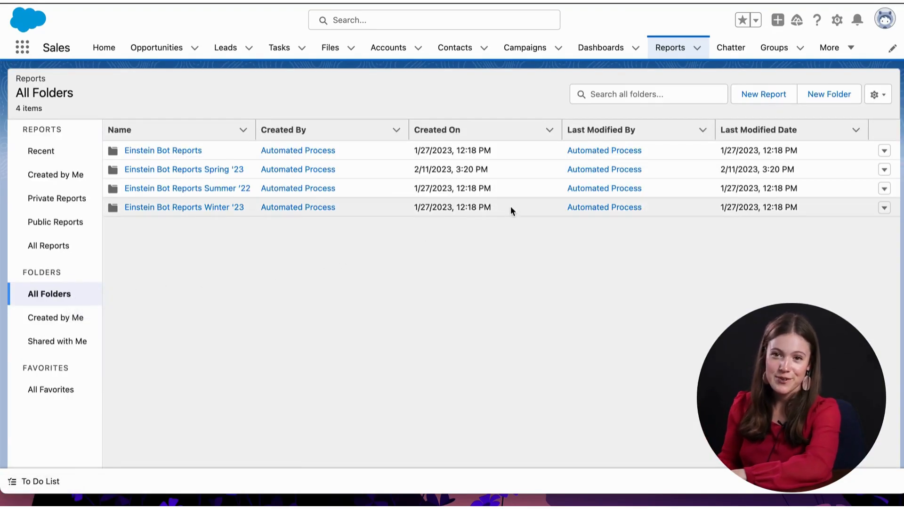
Step: Start creating a new report and look over the available report types
click(764, 99)
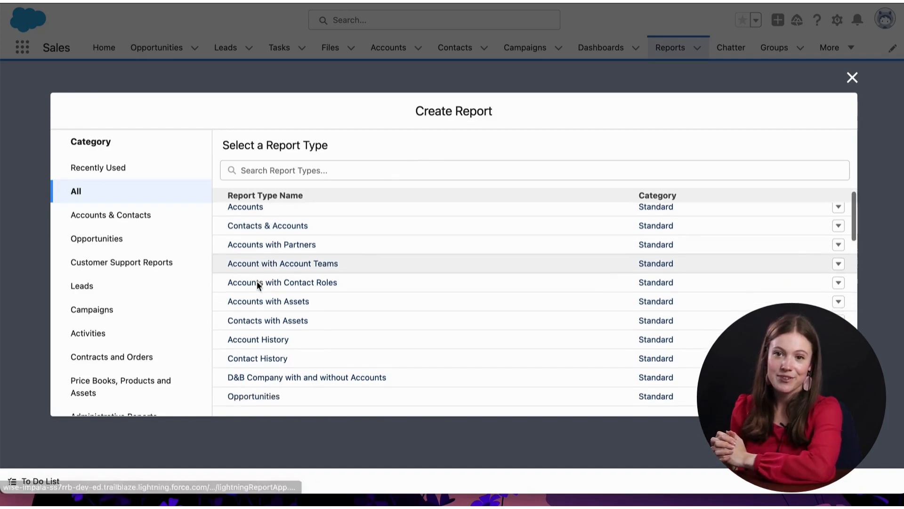
scroll(257, 281, down, 2)
scroll(257, 258, up, 1)
scroll(256, 261, up, 1)
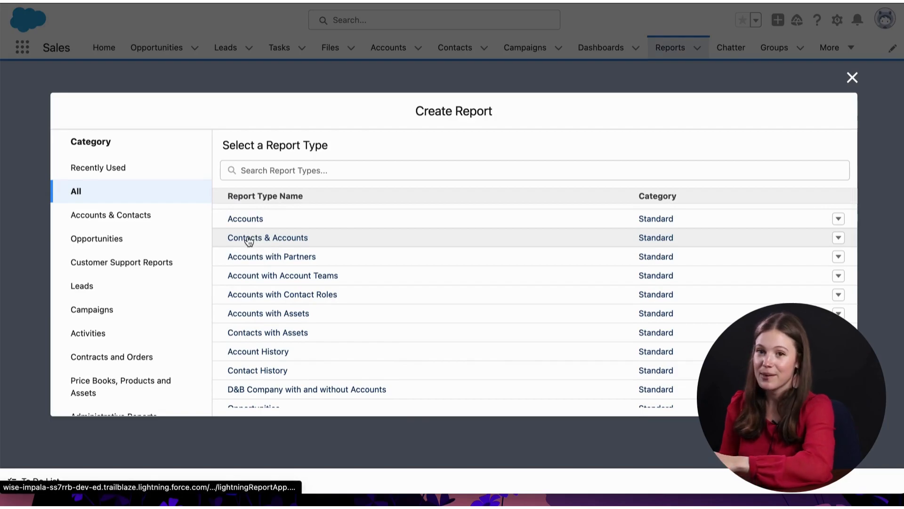
Step: Preview the details of the Contacts & Accounts, Accounts with Partners and Leads report types
click(246, 238)
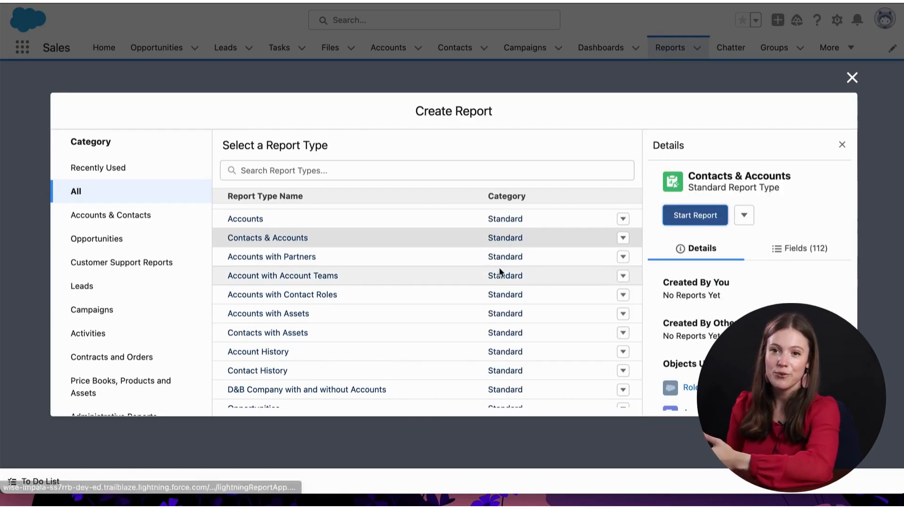
click(289, 257)
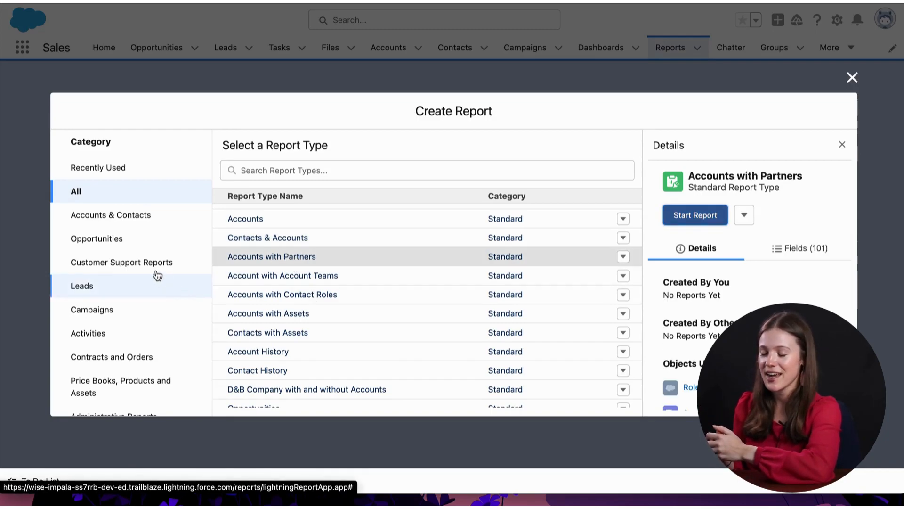
click(124, 283)
click(241, 223)
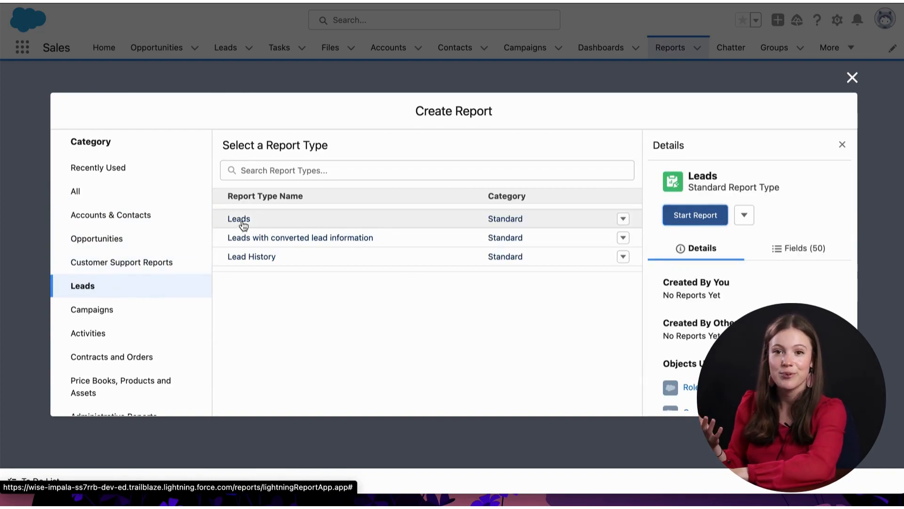
Step: Browse the complete list of report types across all categories
click(150, 200)
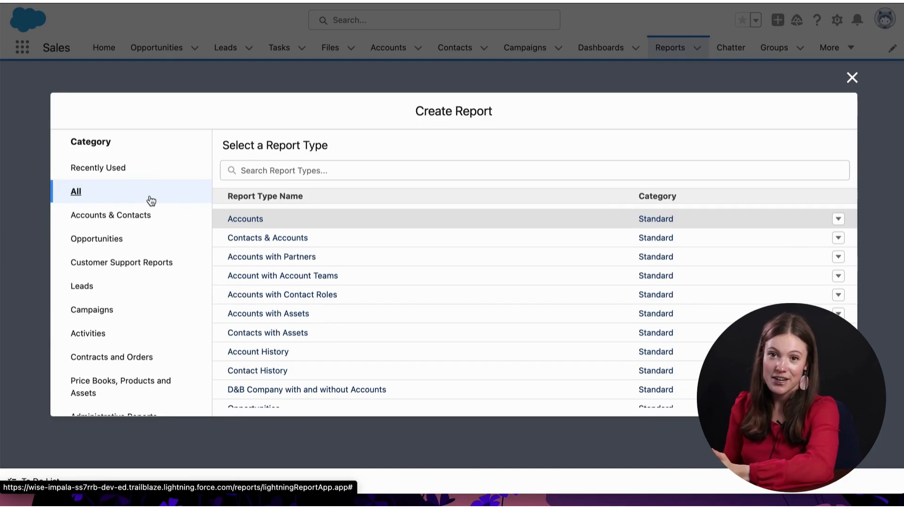
scroll(287, 319, down, 3)
scroll(286, 322, down, 10)
scroll(287, 322, down, 8)
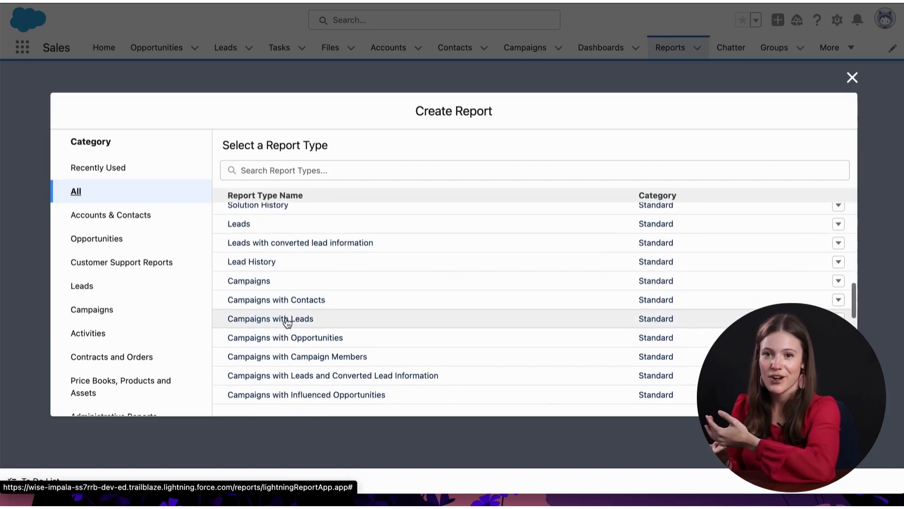
scroll(287, 322, down, 4)
scroll(286, 322, down, 2)
scroll(286, 322, up, 1)
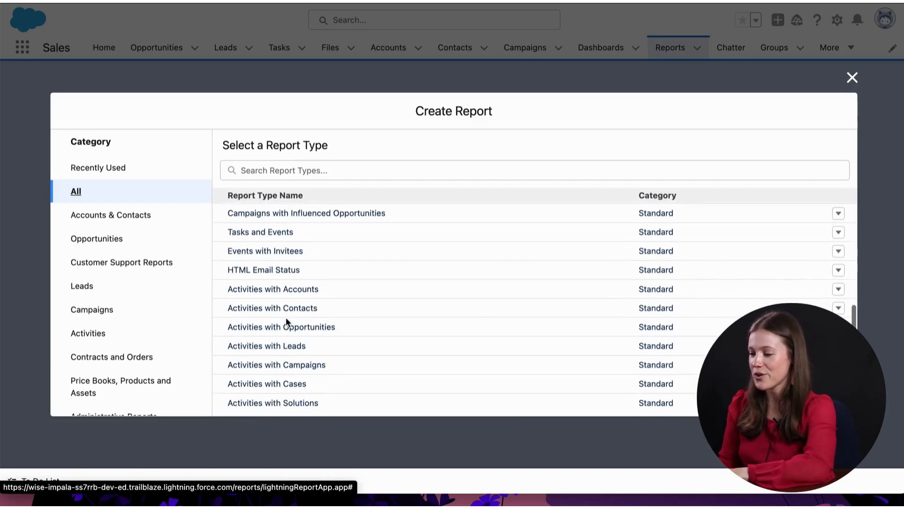
scroll(287, 322, up, 20)
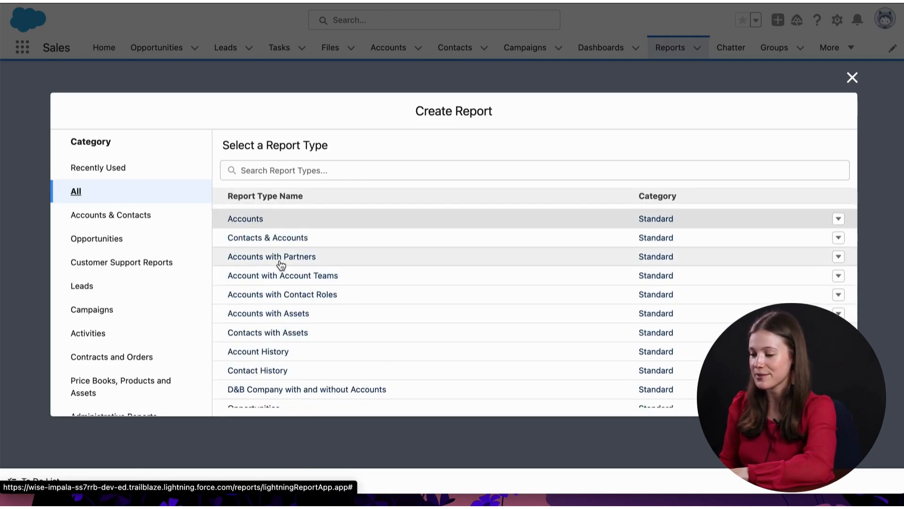
Step: Search the report types for "contacts" and select Contacts & Accounts
click(289, 170)
text(contacts)
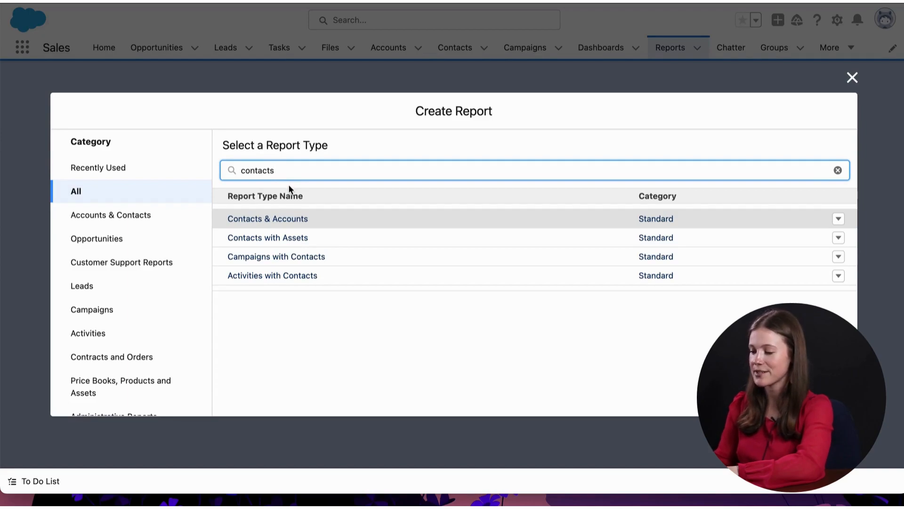
click(293, 219)
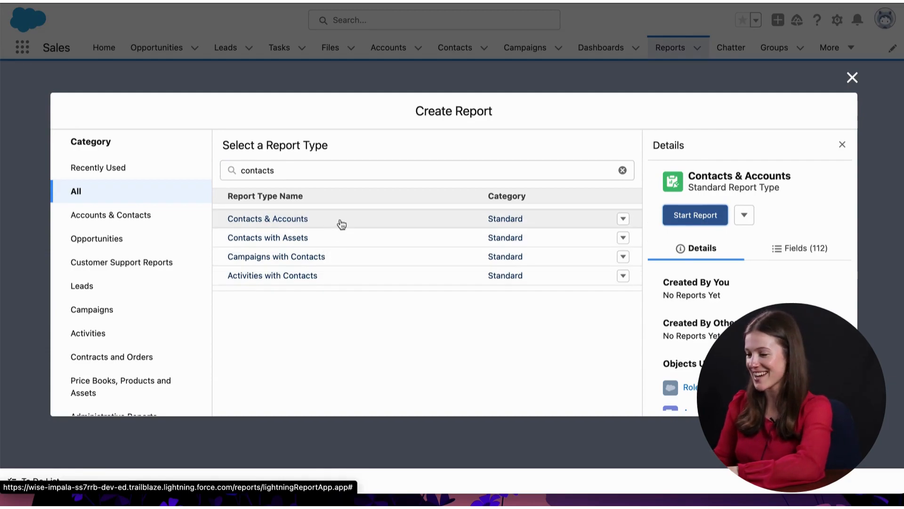
Step: Examine which objects are used in the Contacts & Accounts report type
scroll(700, 311, down, 1)
scroll(700, 311, down, 5)
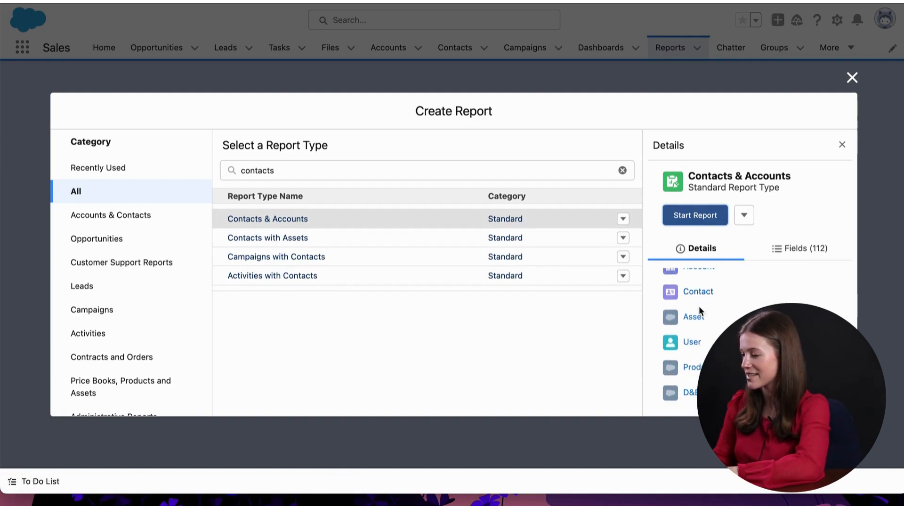
scroll(699, 292, up, 2)
scroll(700, 291, up, 1)
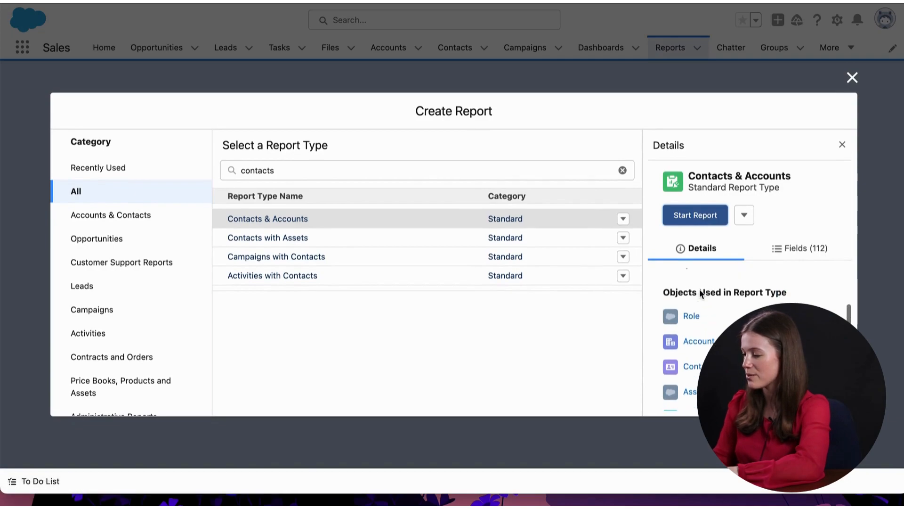
click(706, 305)
drag(706, 305, 786, 305)
scroll(754, 329, down, 1)
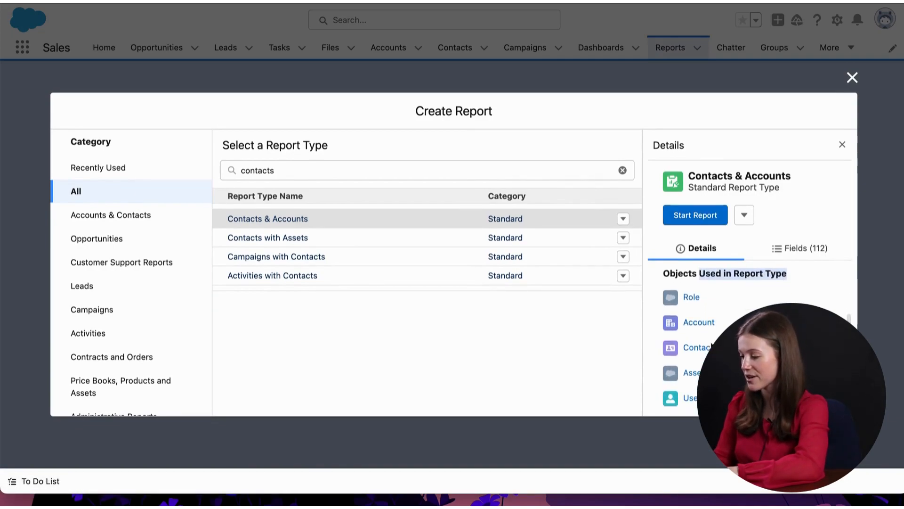
scroll(754, 330, down, 2)
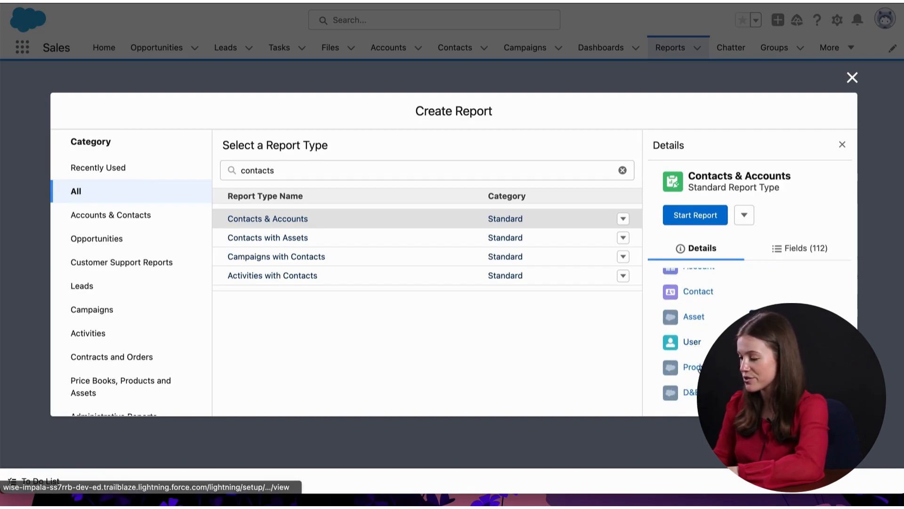
scroll(701, 307, up, 1)
scroll(702, 307, up, 3)
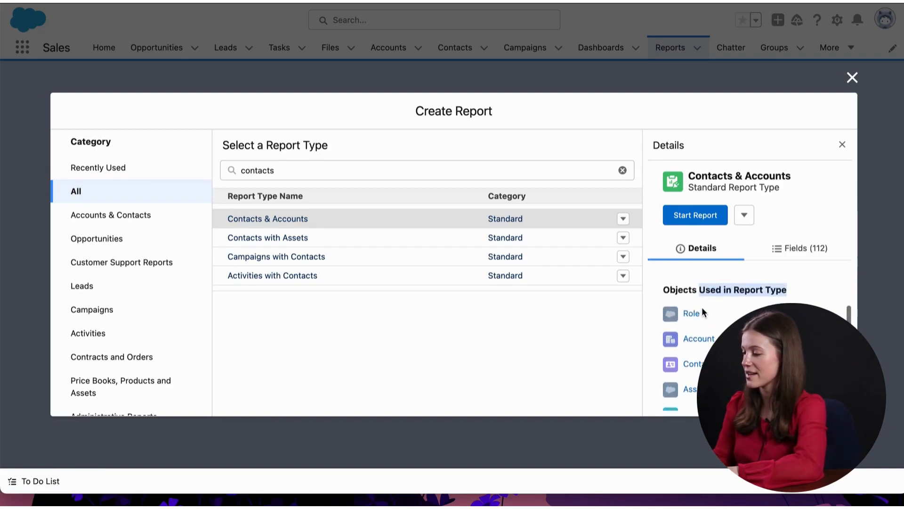
Step: Examine the list of fields available in the Contacts & Accounts report type
click(781, 259)
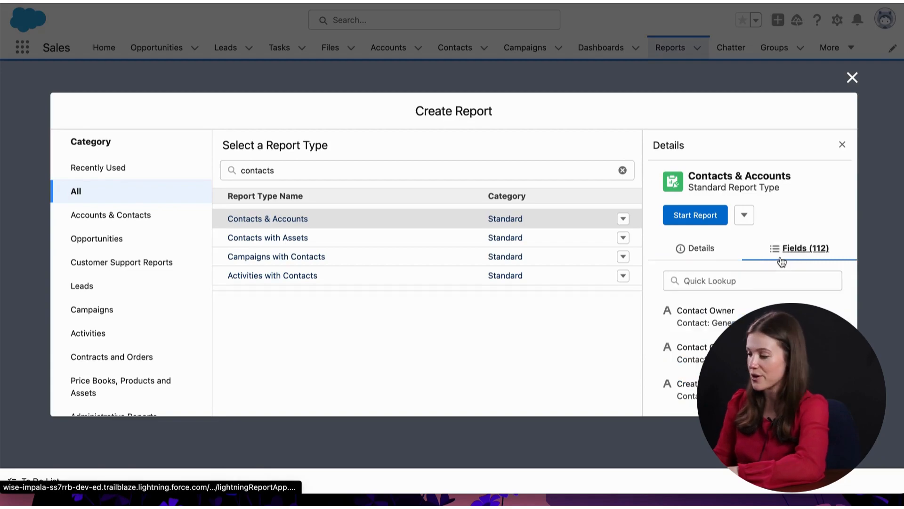
scroll(782, 339, down, 2)
scroll(749, 353, down, 5)
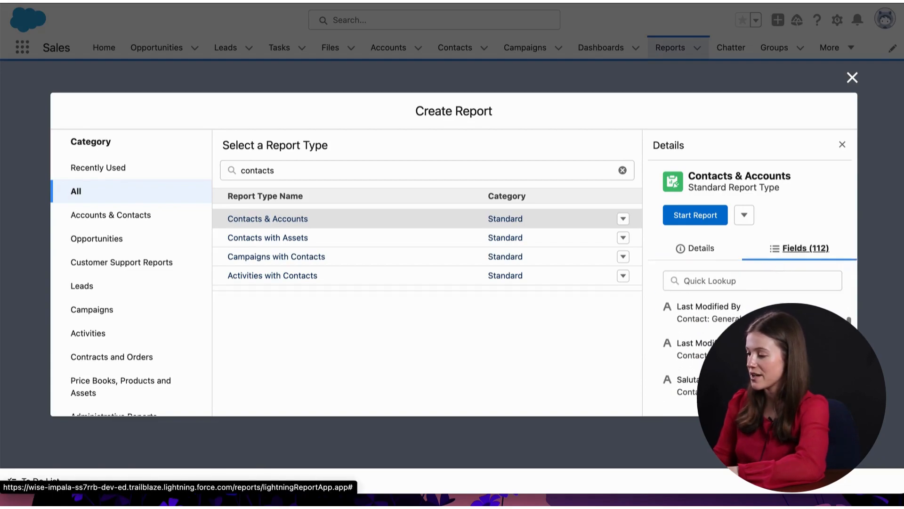
scroll(748, 353, down, 4)
scroll(749, 353, down, 5)
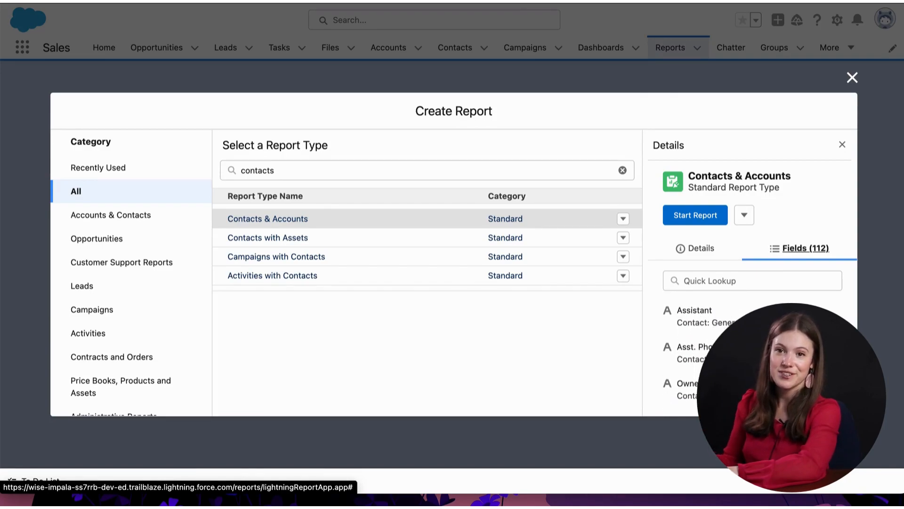
Step: Start a report with the Contacts & Accounts report type and turn on automatic preview updates
scroll(748, 354, down, 2)
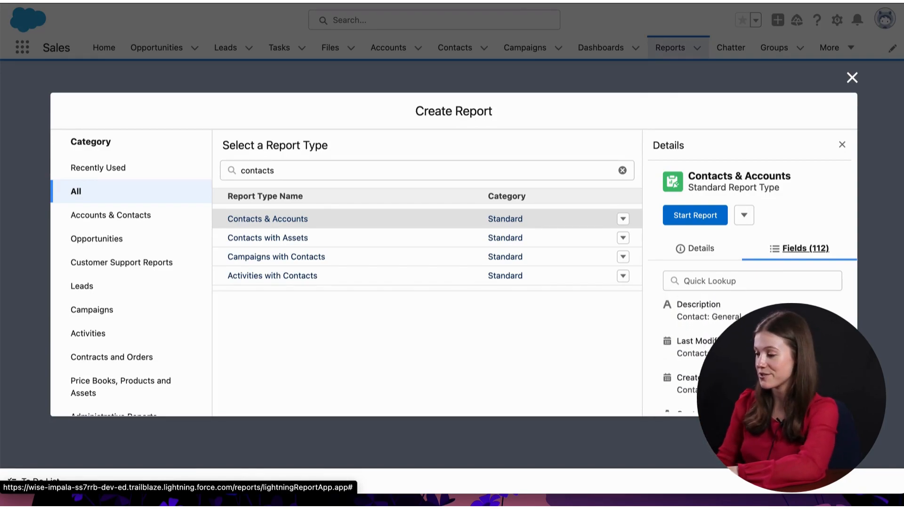
click(705, 224)
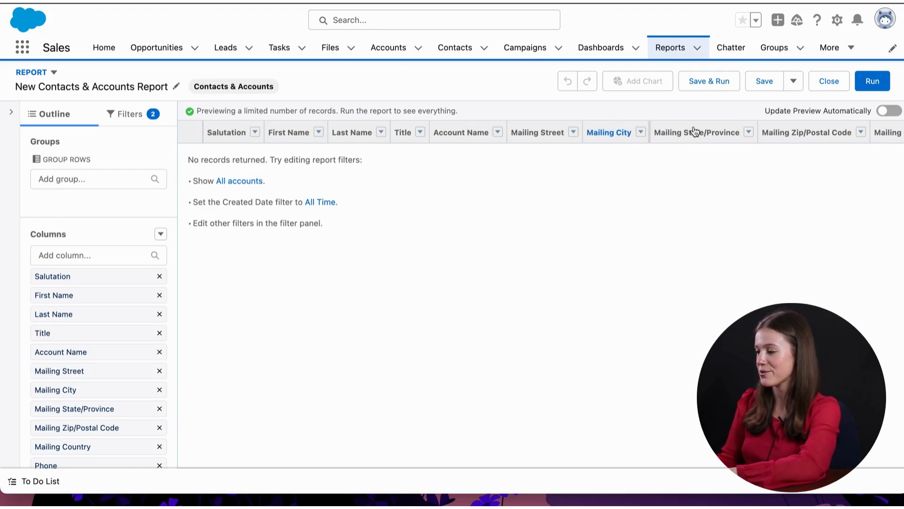
drag(763, 109, 865, 115)
click(880, 112)
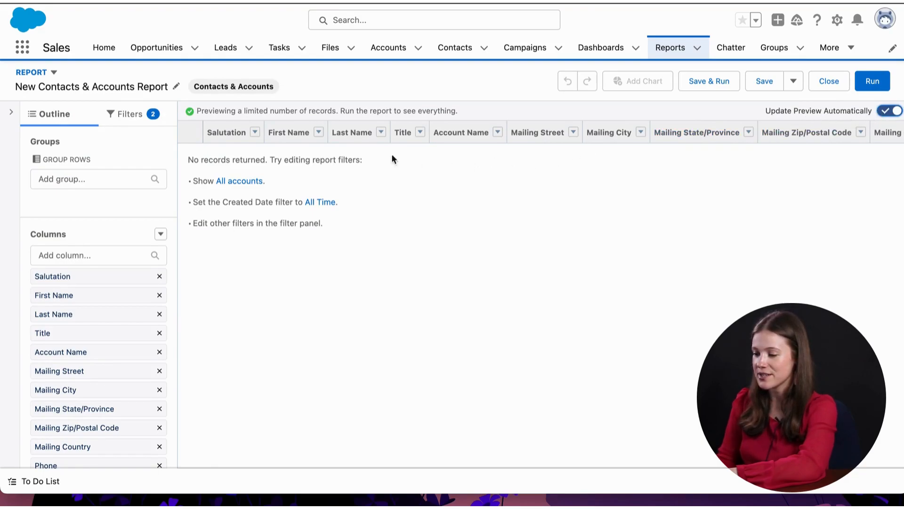
Step: Set the report's Show Me filter to All accounts and apply it
click(127, 114)
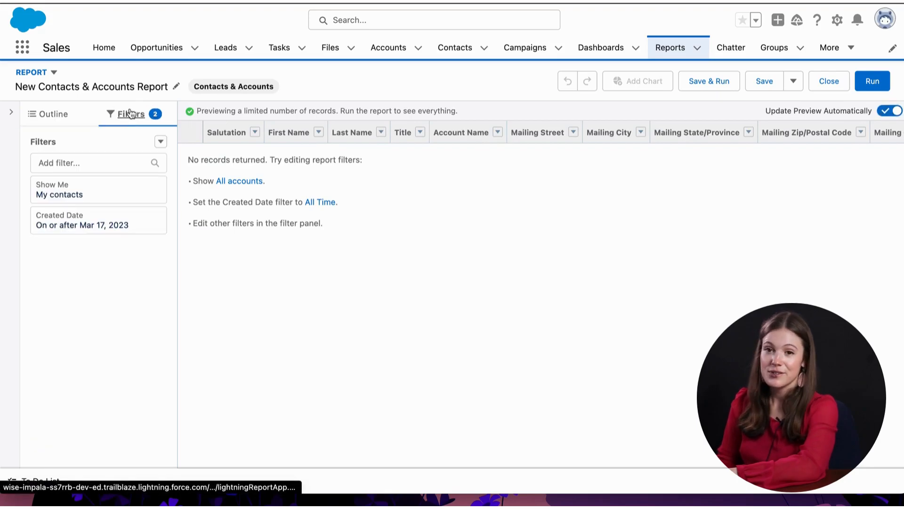
click(98, 195)
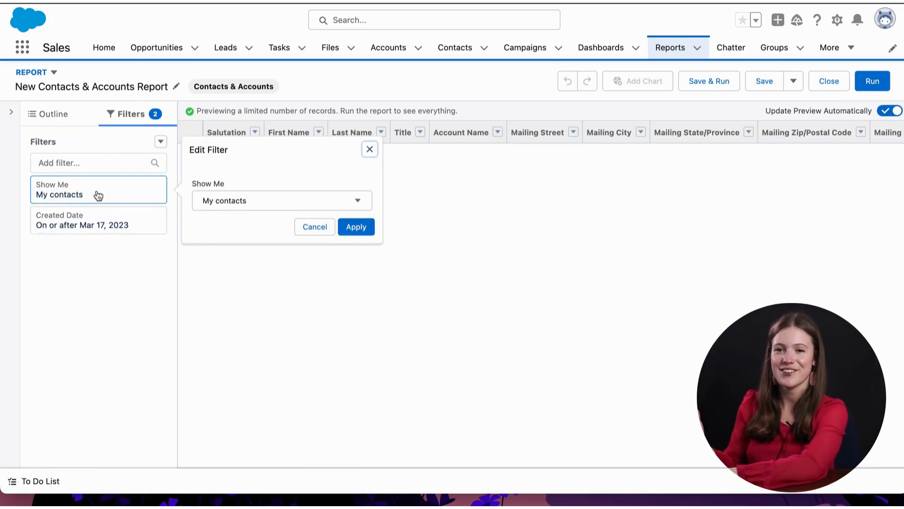
click(302, 201)
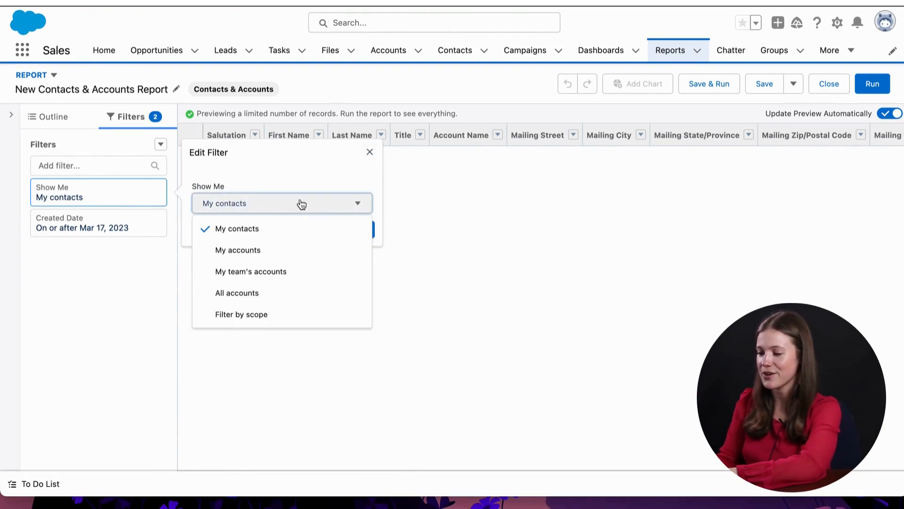
click(288, 293)
click(356, 229)
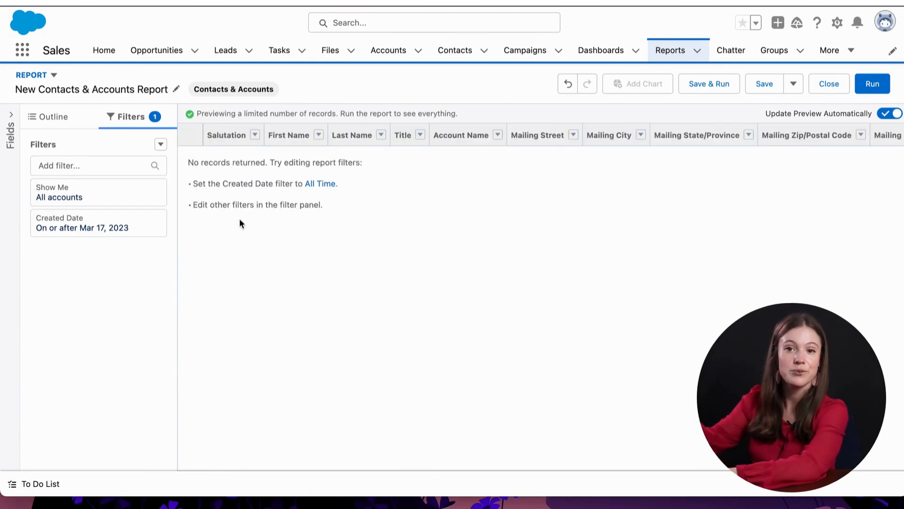
Step: Set the Created Date filter's range to All Time and look through the previewed contact records
click(142, 235)
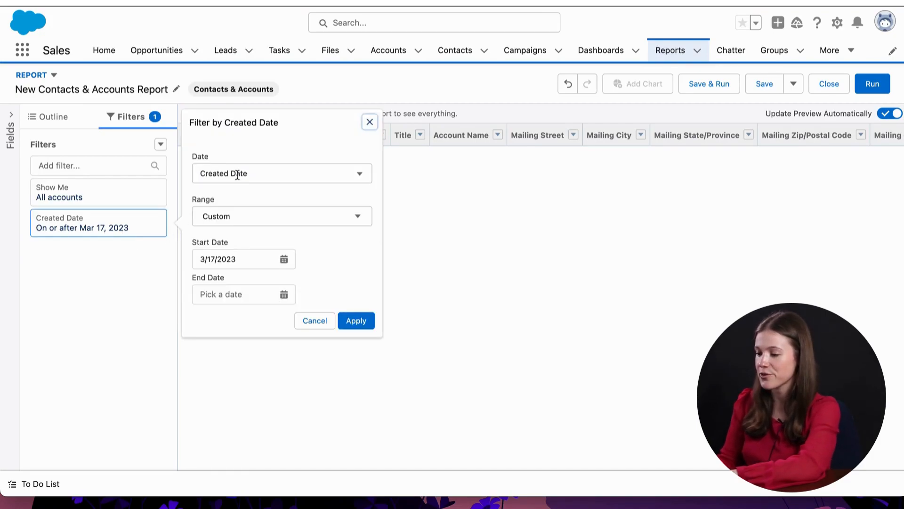
click(237, 222)
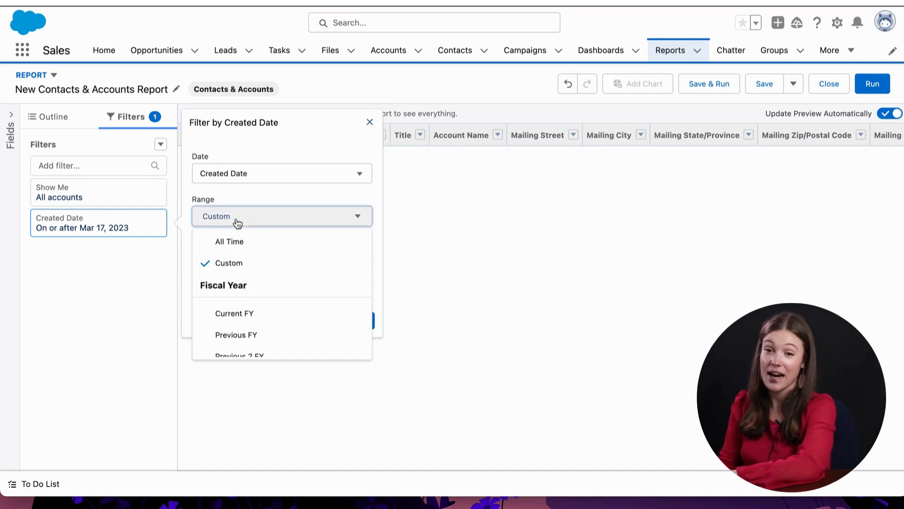
click(242, 243)
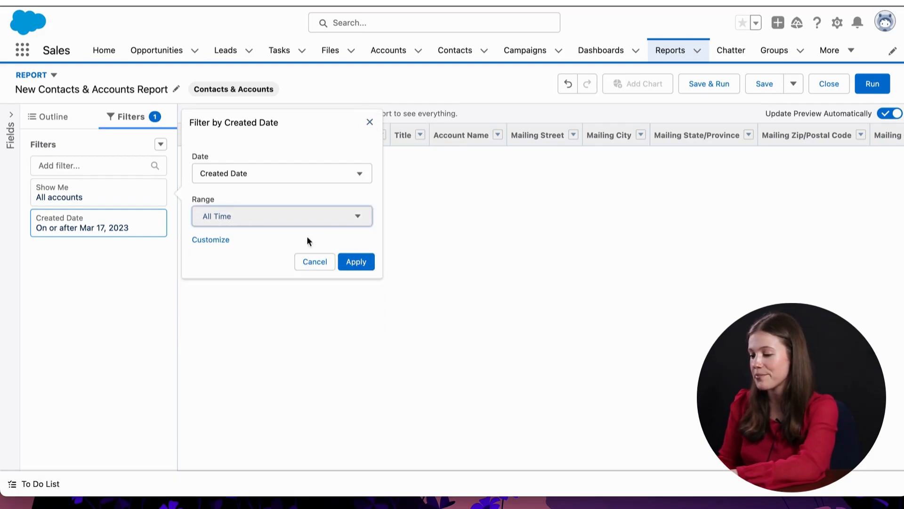
click(363, 262)
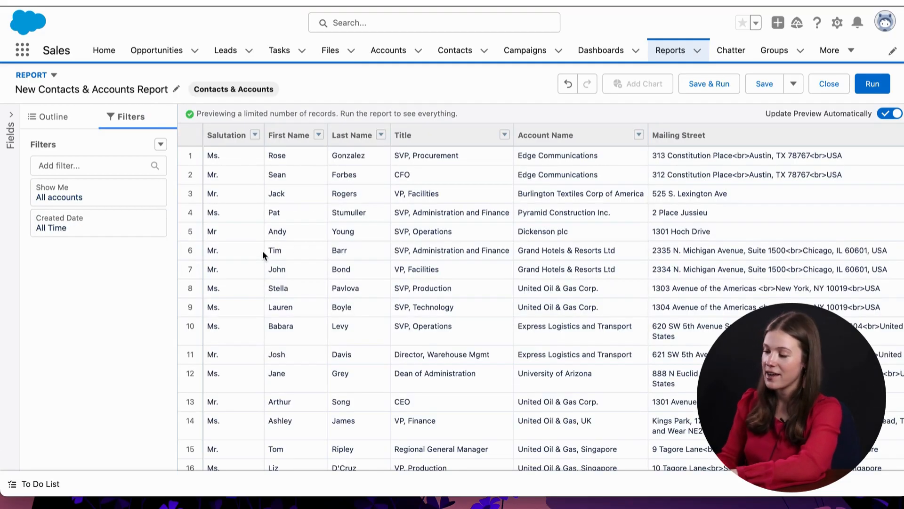
scroll(312, 336, down, 3)
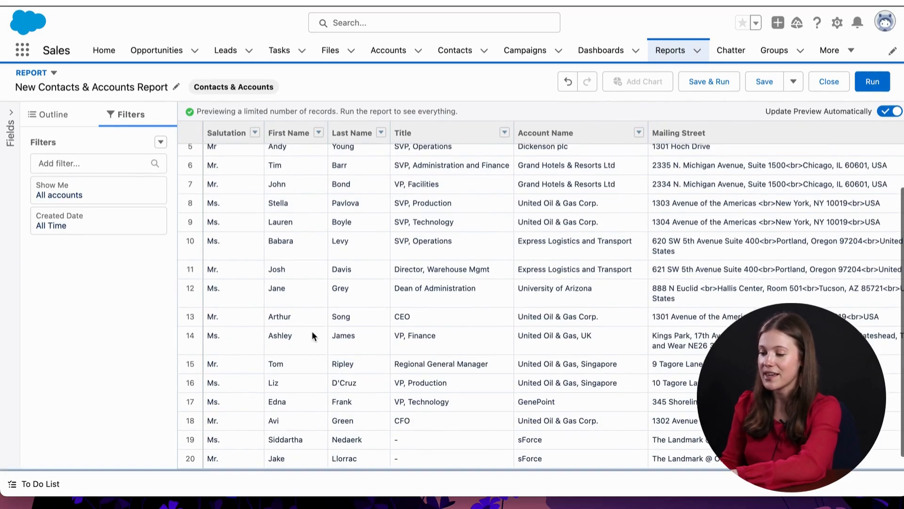
scroll(312, 335, up, 3)
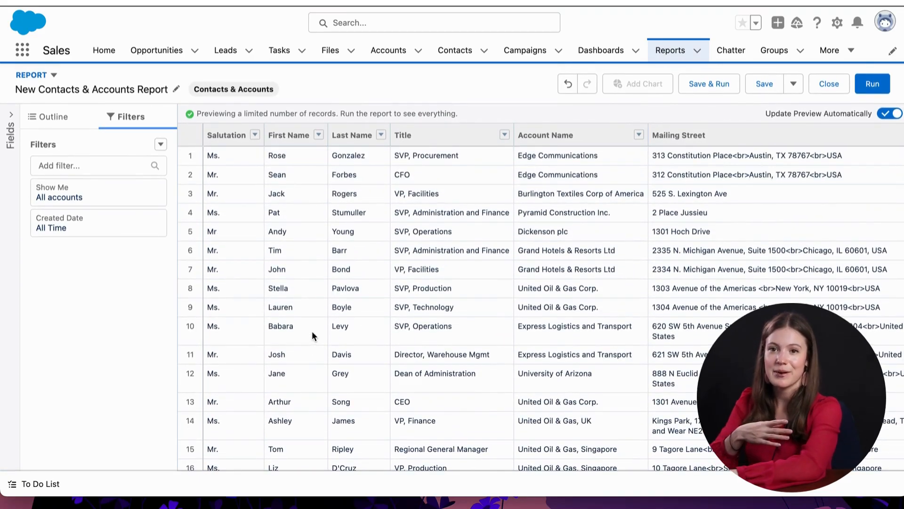
scroll(312, 336, down, 3)
scroll(312, 336, up, 3)
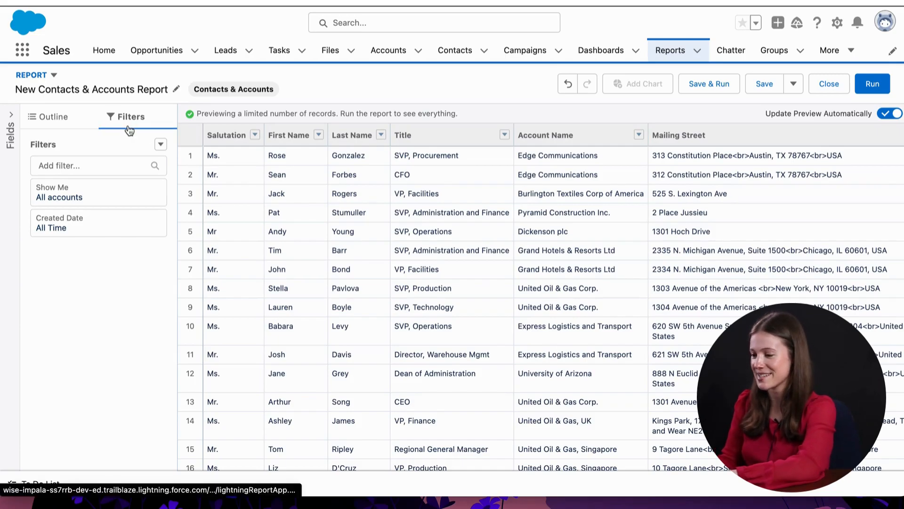
Step: Remove the Salutation, Mailing Street, Fax and Mailing Country columns from the report outline
click(64, 118)
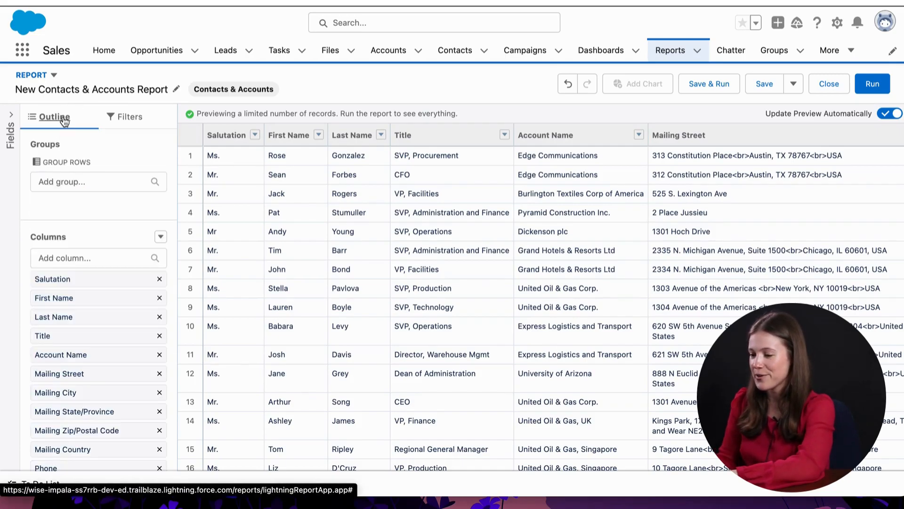
scroll(94, 247, down, 1)
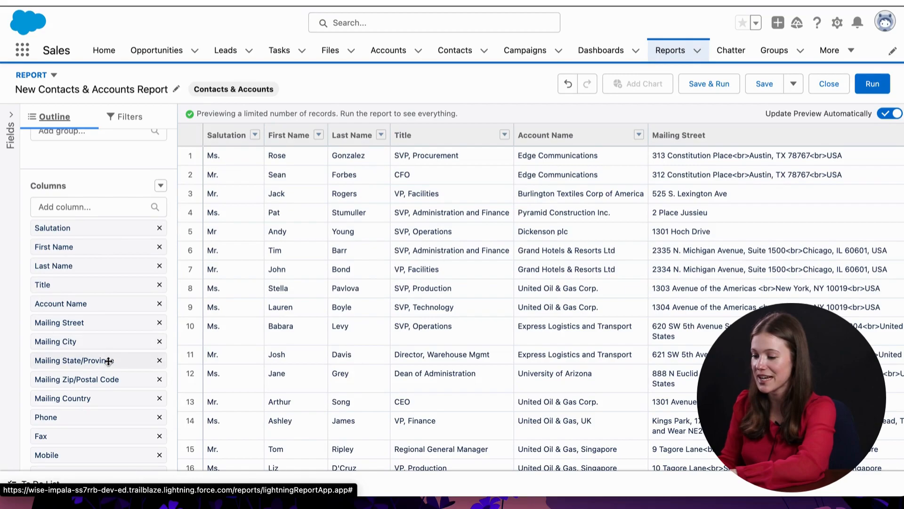
scroll(108, 390, down, 1)
scroll(108, 391, up, 2)
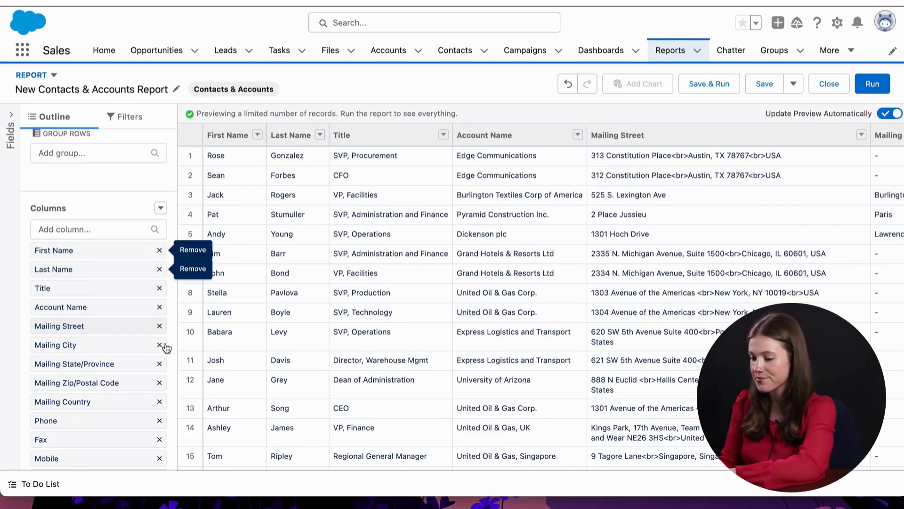
click(165, 346)
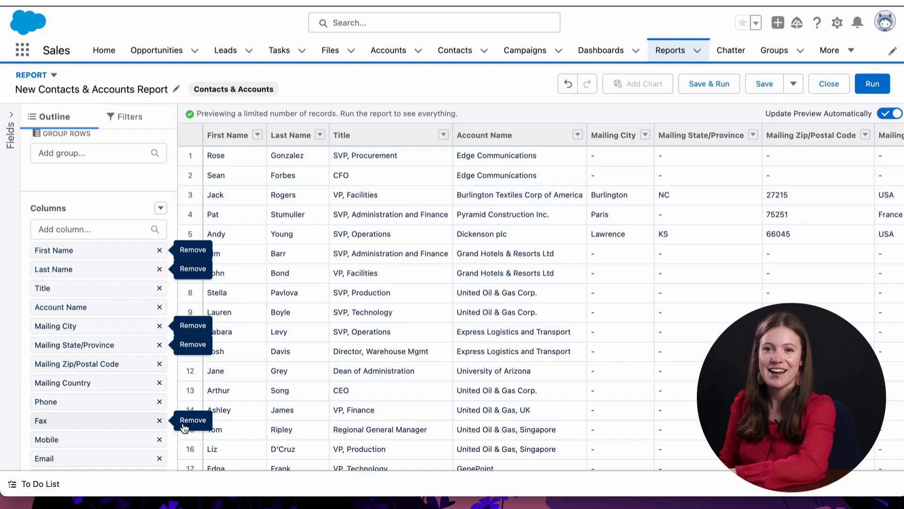
click(159, 420)
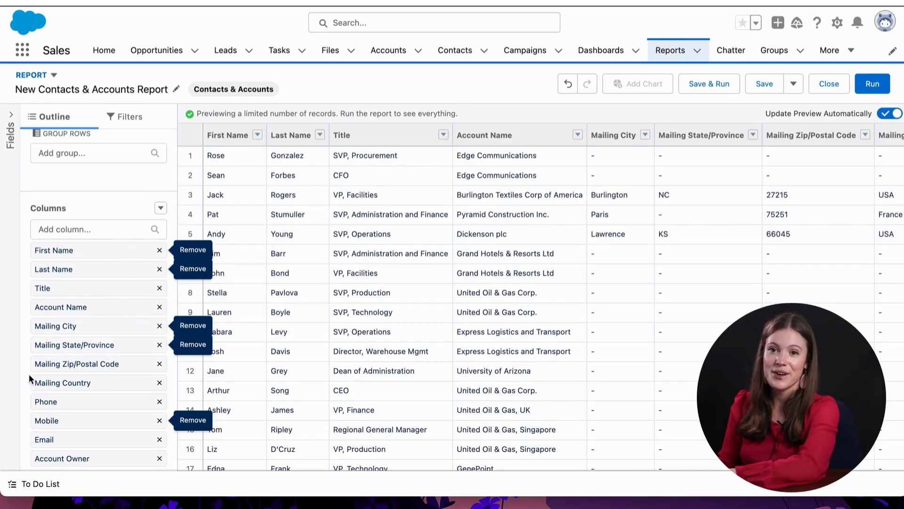
scroll(29, 373, down, 1)
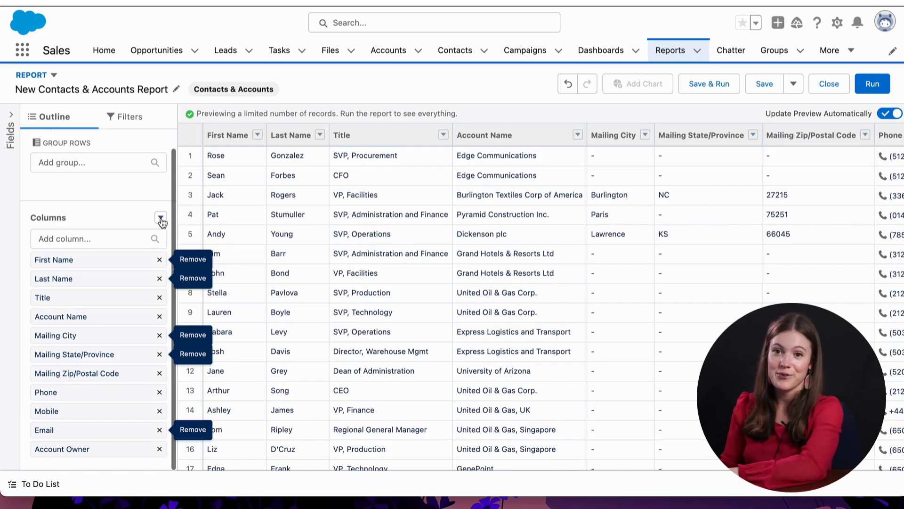
Step: Clear all columns from the report and add the contact's First Name and Last Name columns
click(160, 218)
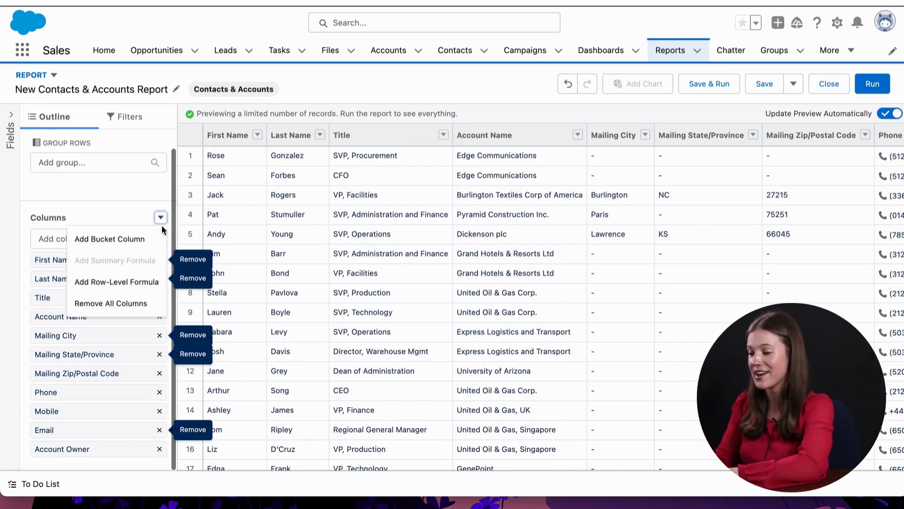
click(118, 303)
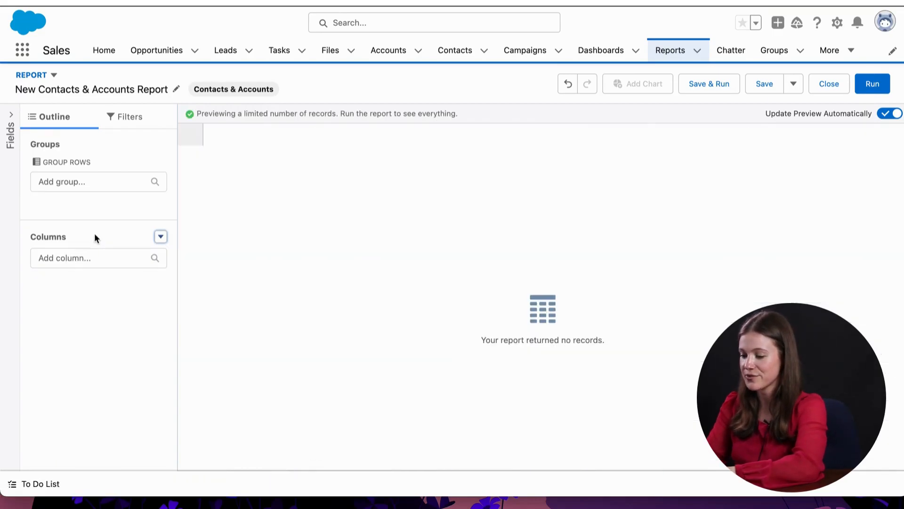
click(67, 259)
text(name)
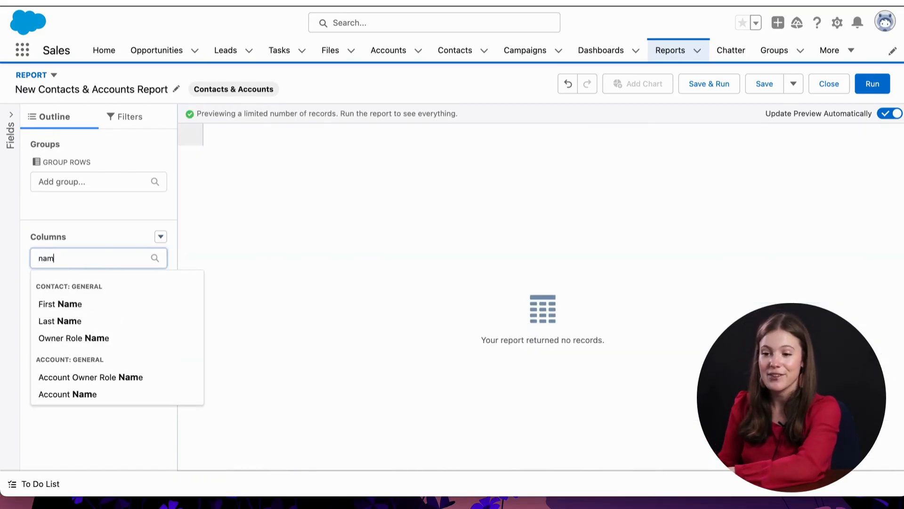
click(59, 306)
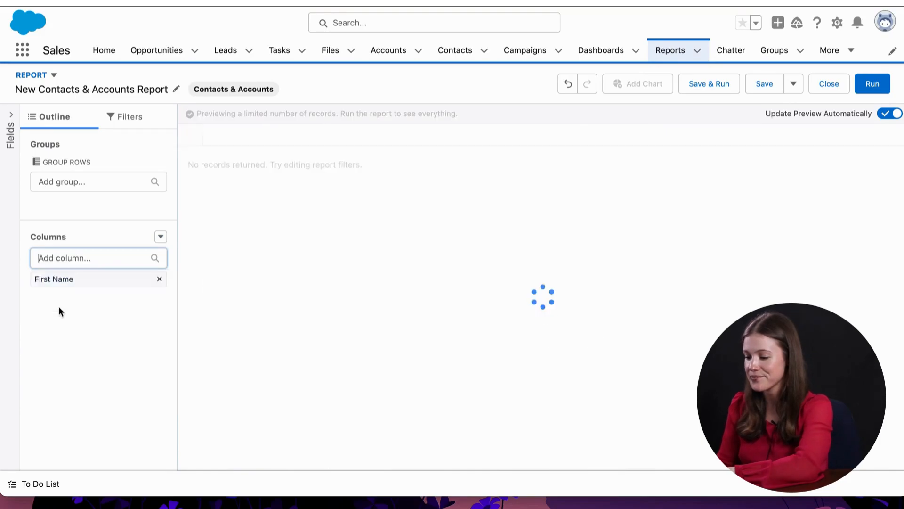
click(68, 261)
text(name)
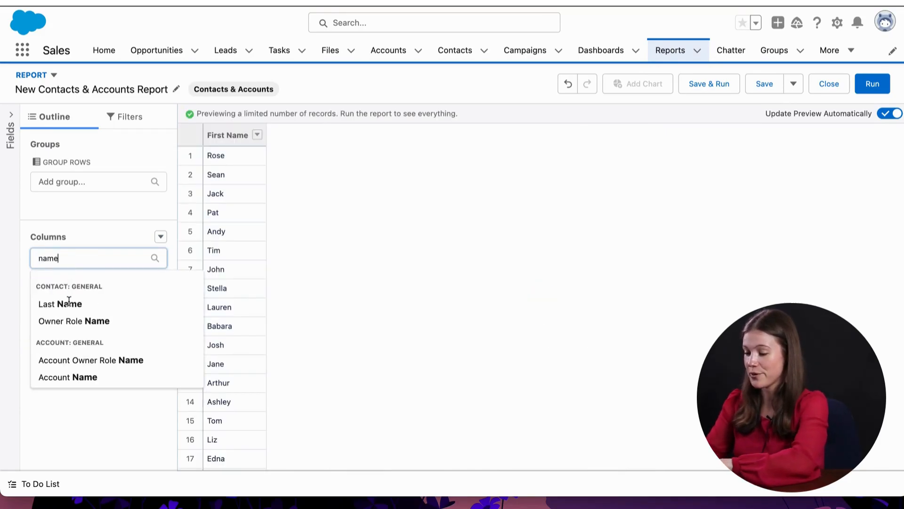
click(66, 304)
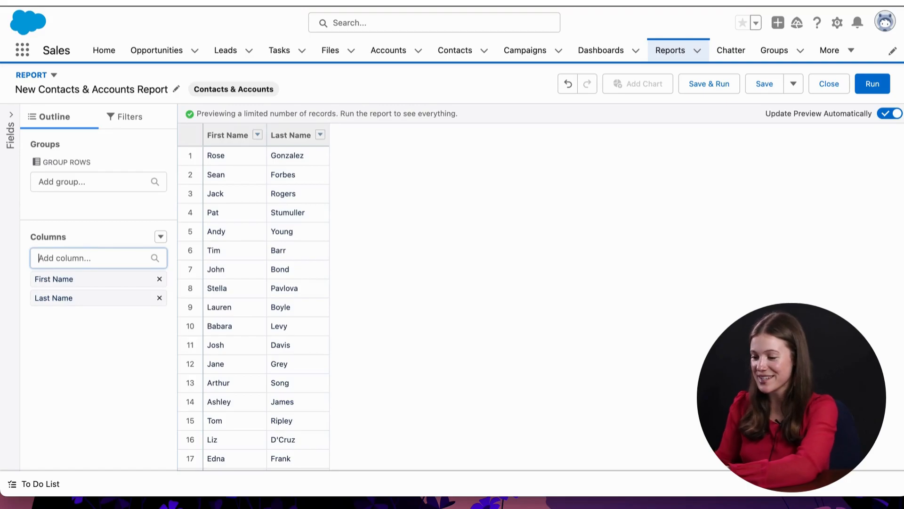
Step: Add the Email, Mailing City and Account Name columns to the report
text(email)
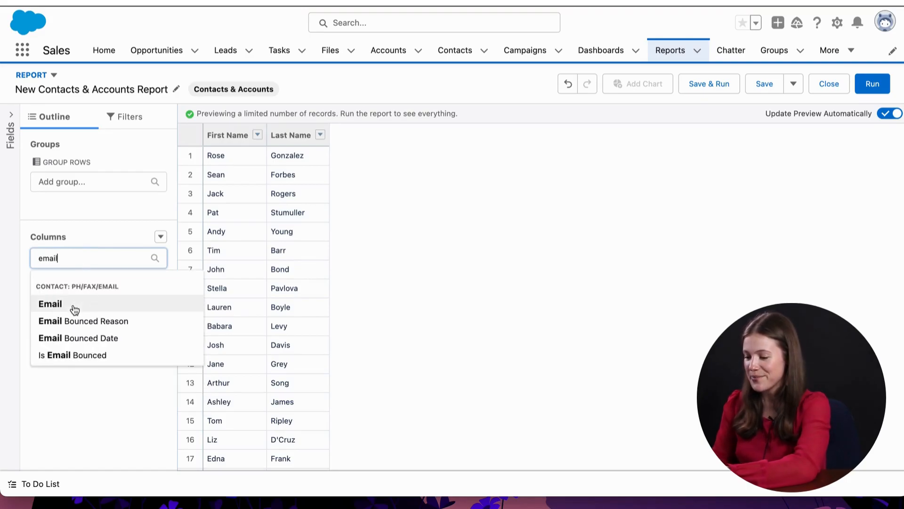
click(74, 309)
text(city)
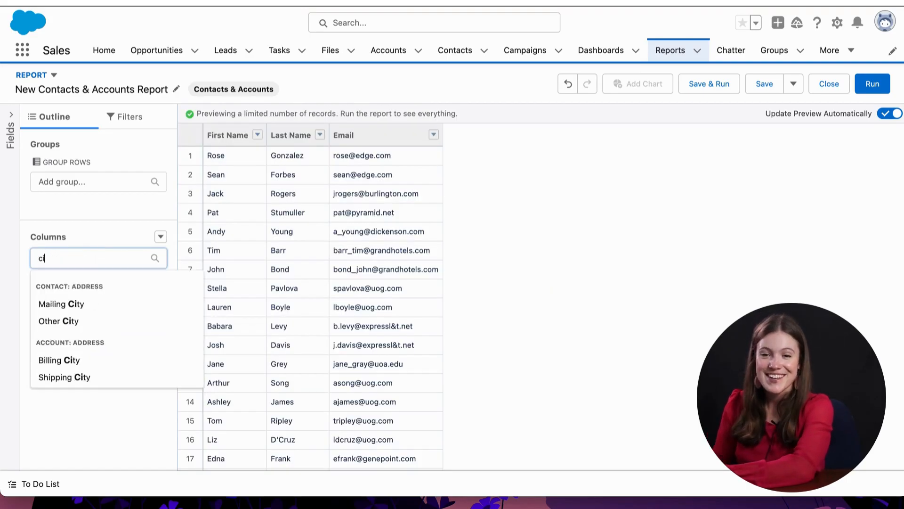
click(102, 307)
text(accou)
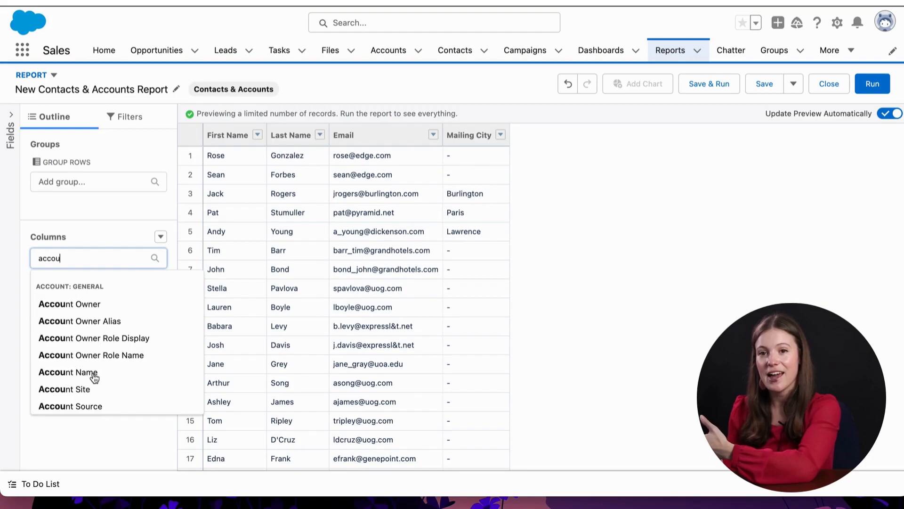
click(94, 373)
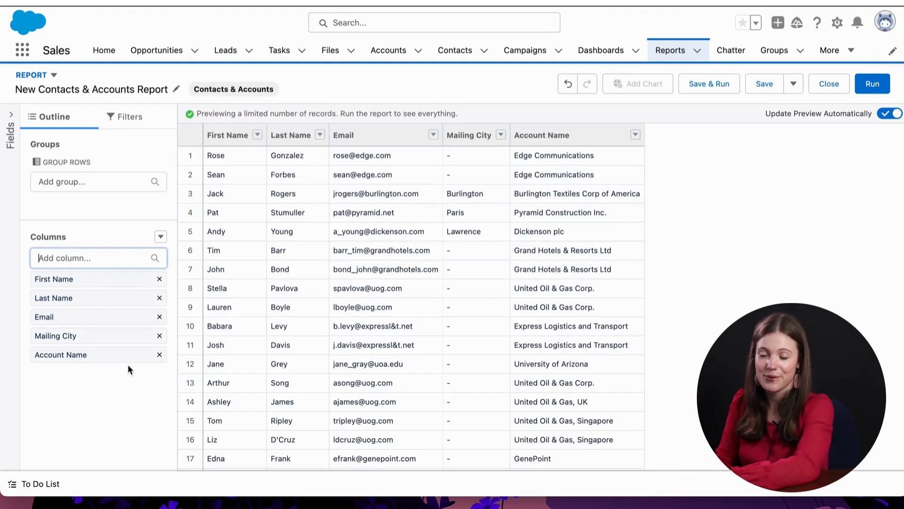
Step: Group the report rows by Account Name and look through the grouped records
click(102, 181)
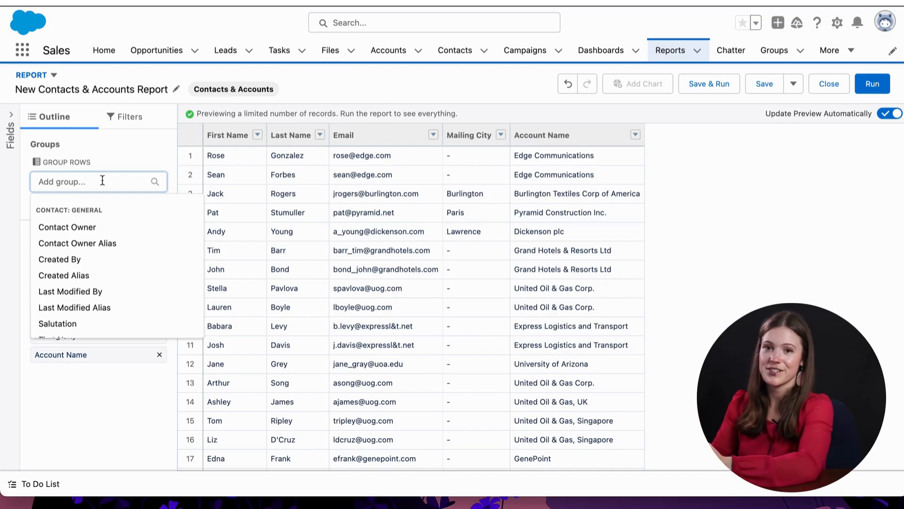
text(acc)
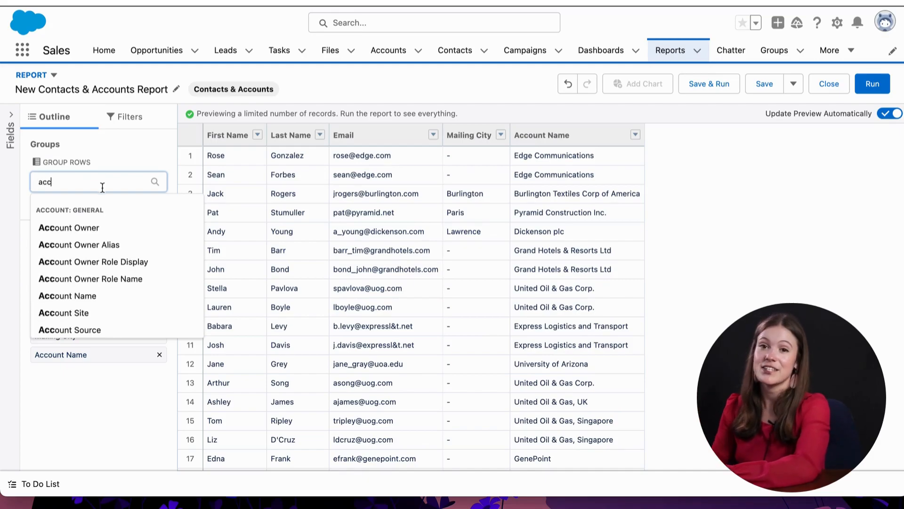
click(90, 296)
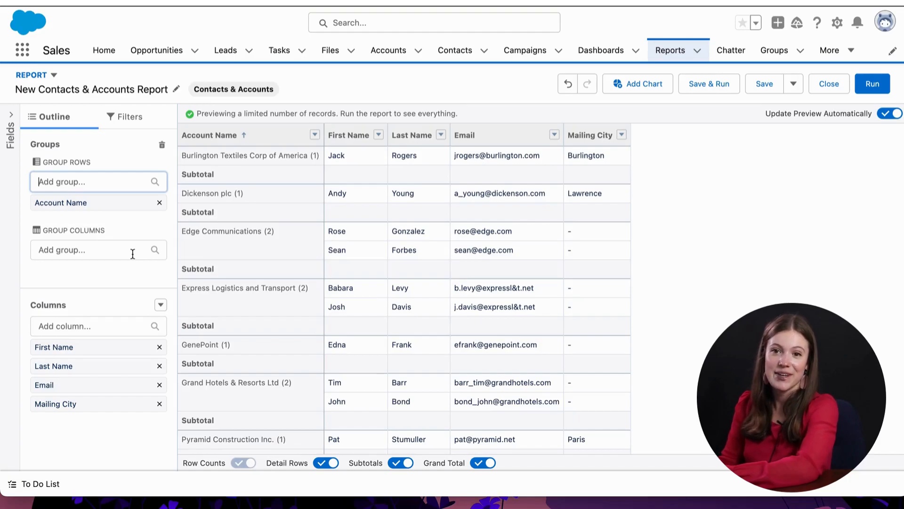
scroll(378, 281, down, 5)
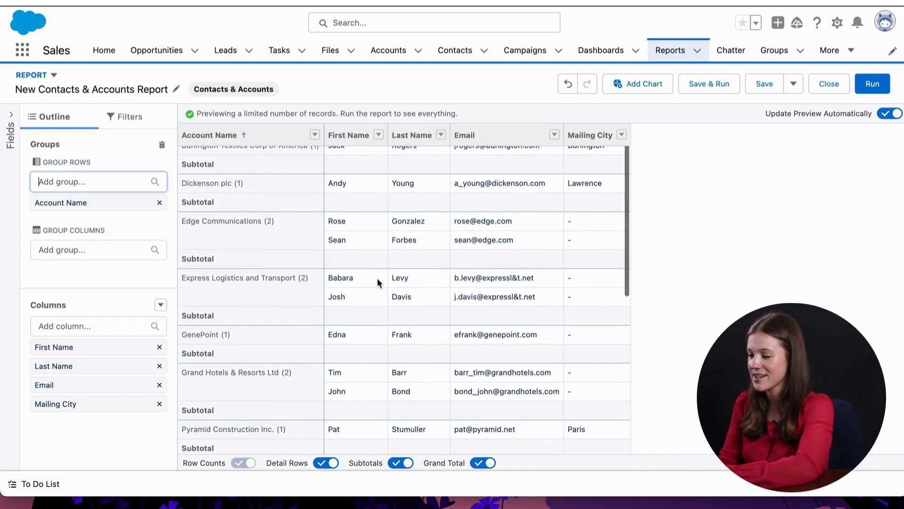
scroll(377, 281, down, 8)
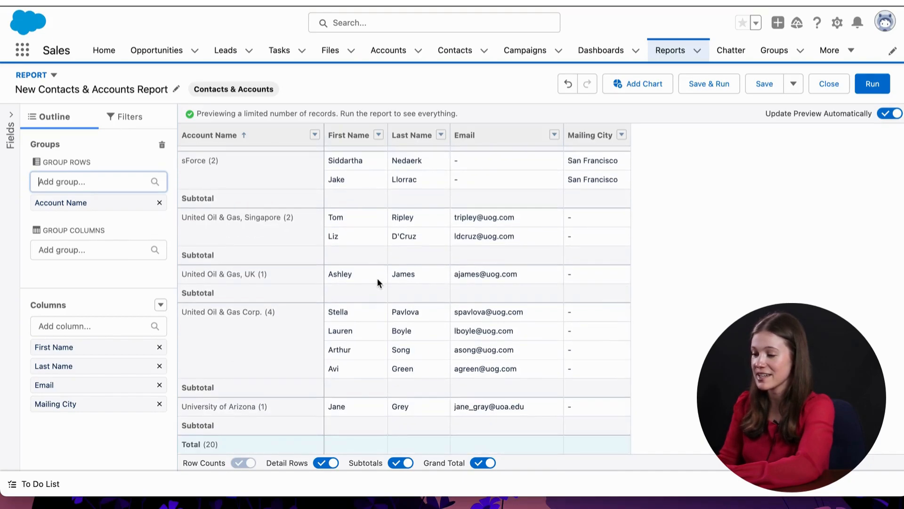
Step: Group the report columns by Mailing City and remove that column grouping again
scroll(378, 280, up, 5)
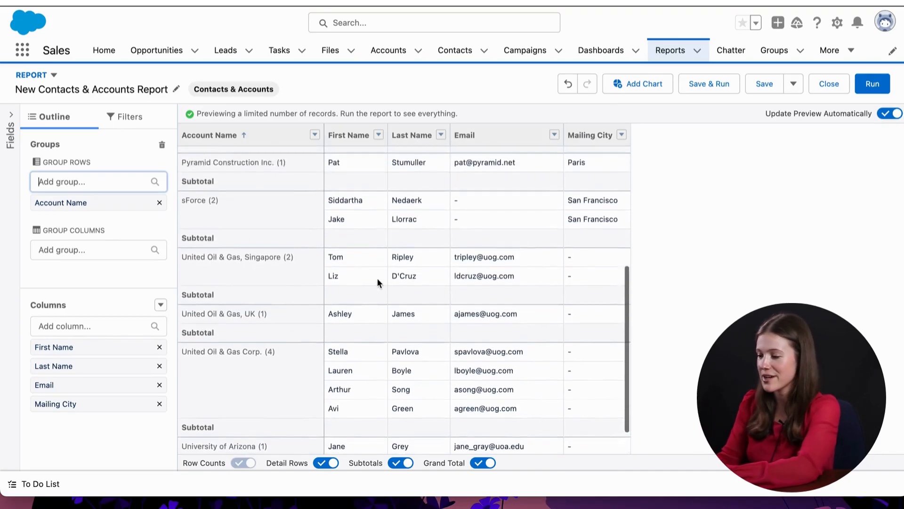
scroll(377, 280, up, 7)
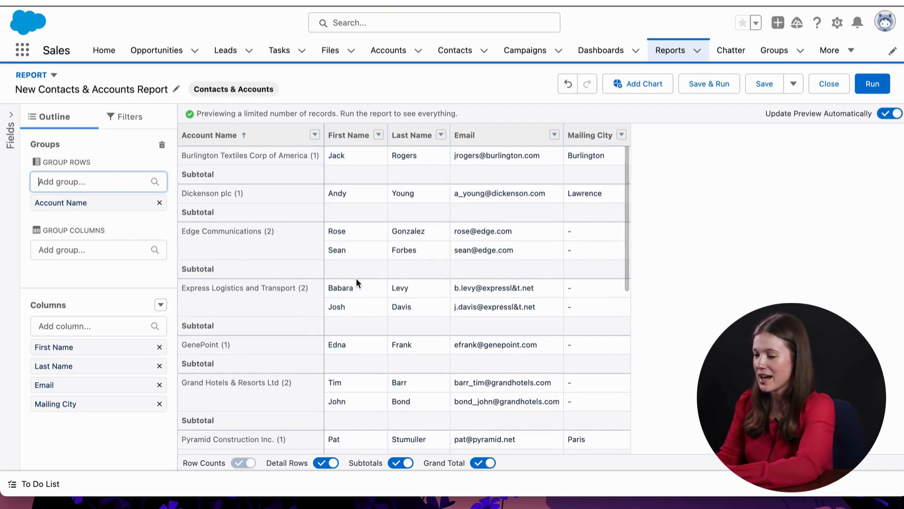
click(111, 253)
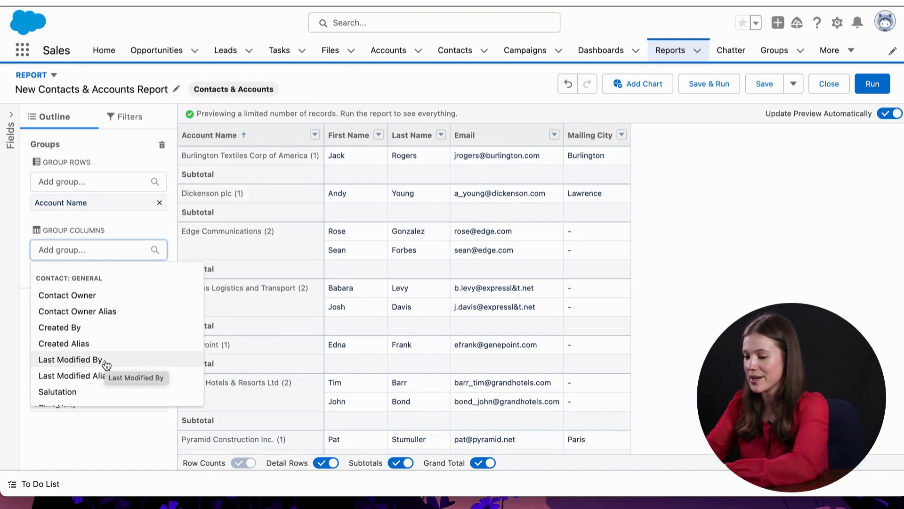
text(mail)
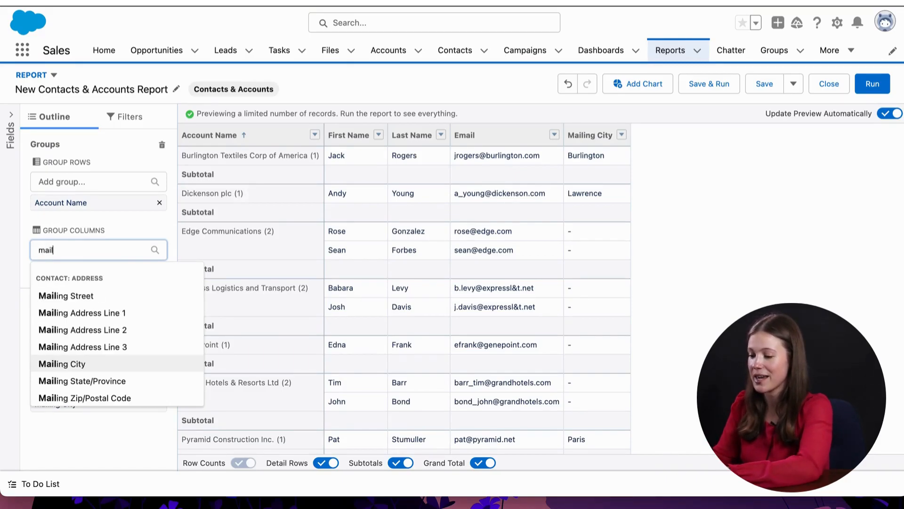
click(131, 342)
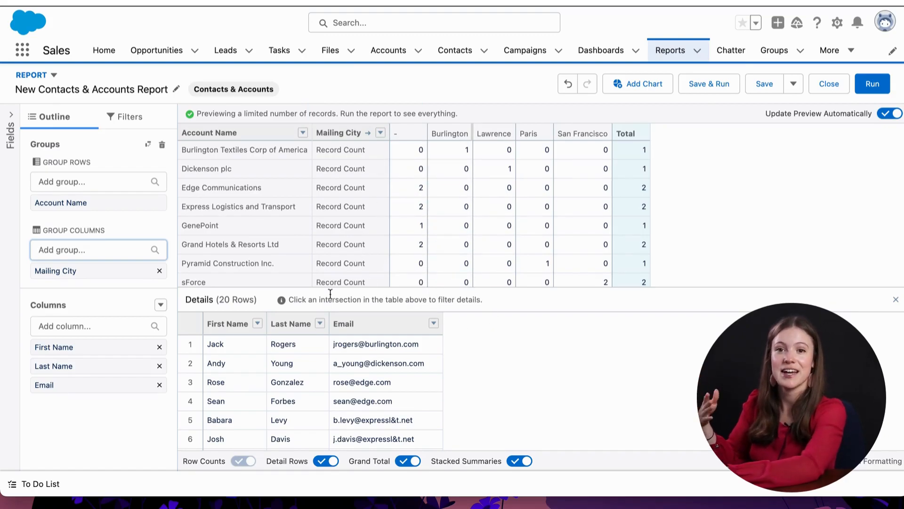
click(160, 272)
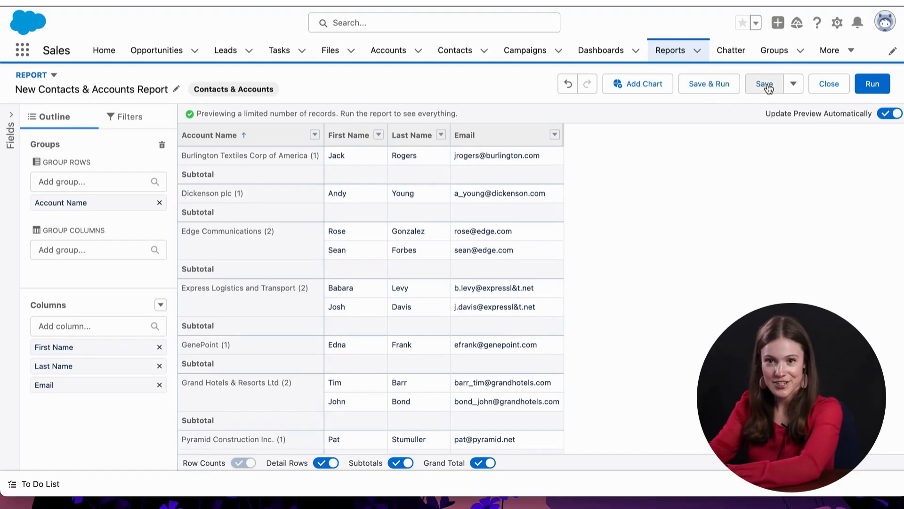
Step: Start saving the report to run it, and name it All Contacts By Account
click(723, 87)
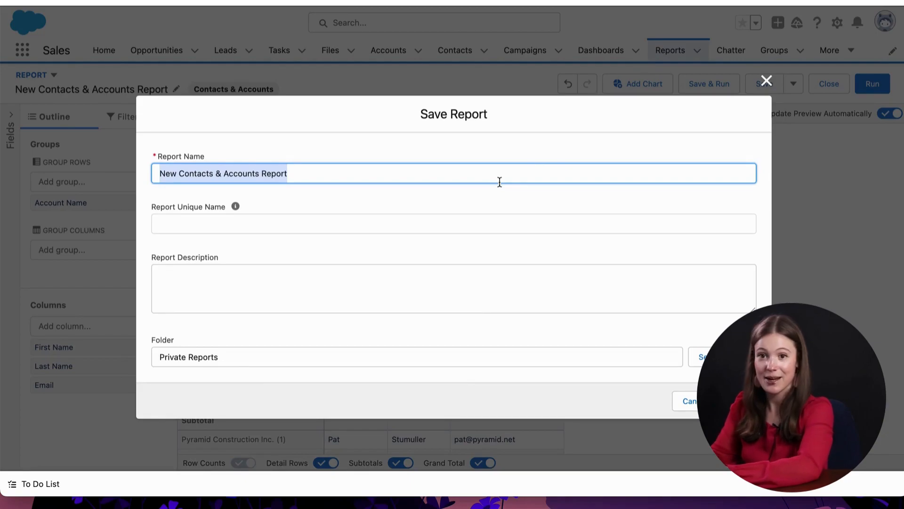
key(BackSpace)
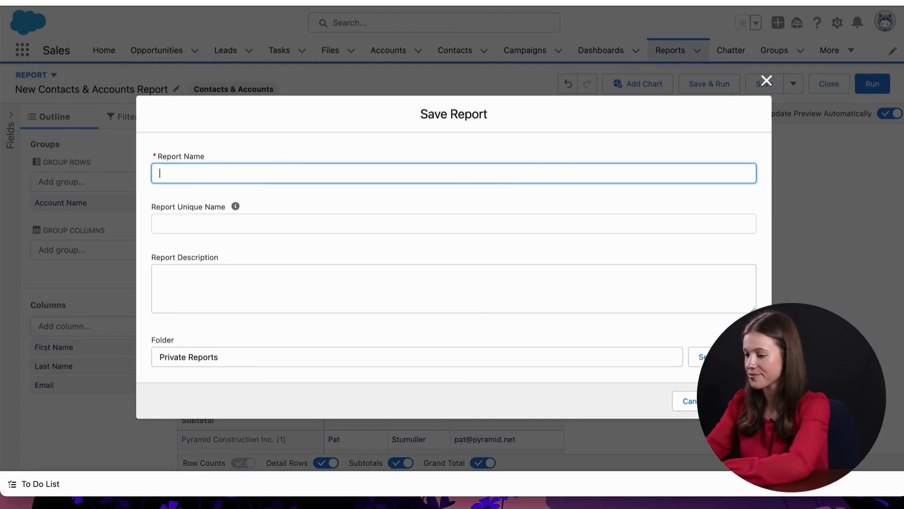
text(Contacts)
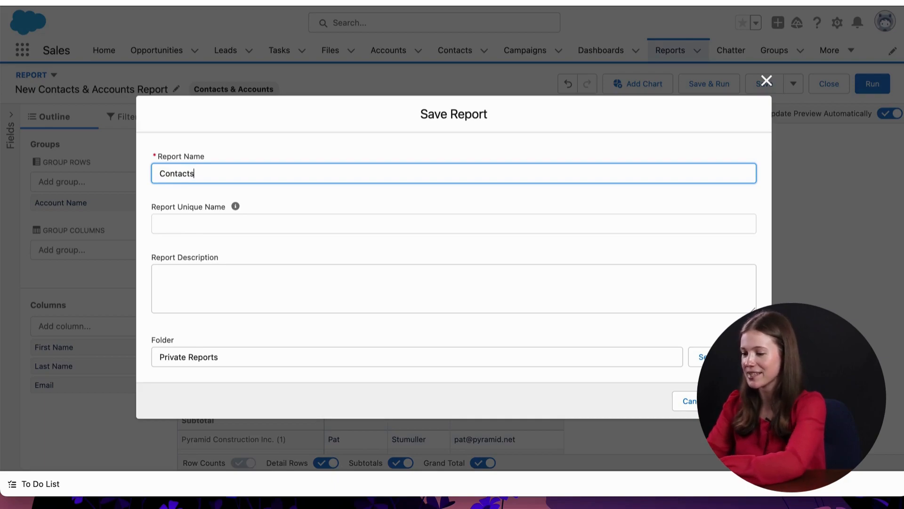
text(All )
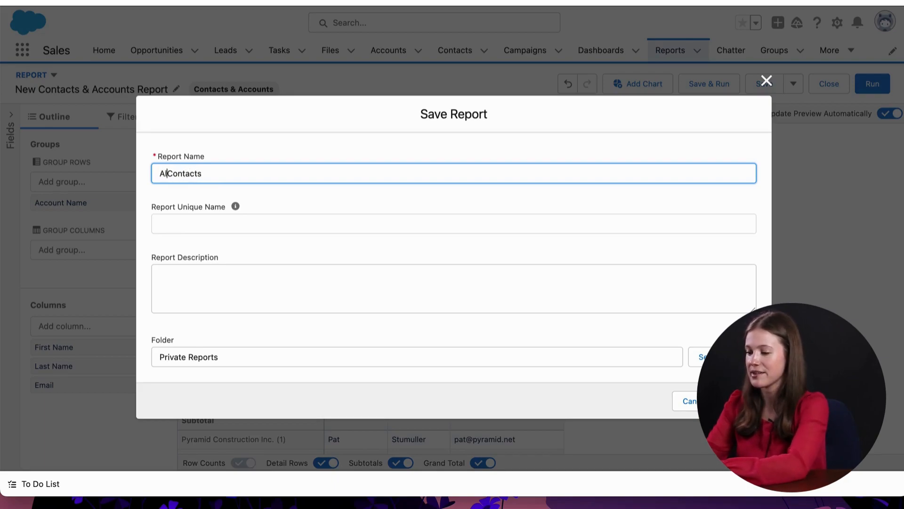
text( By Account)
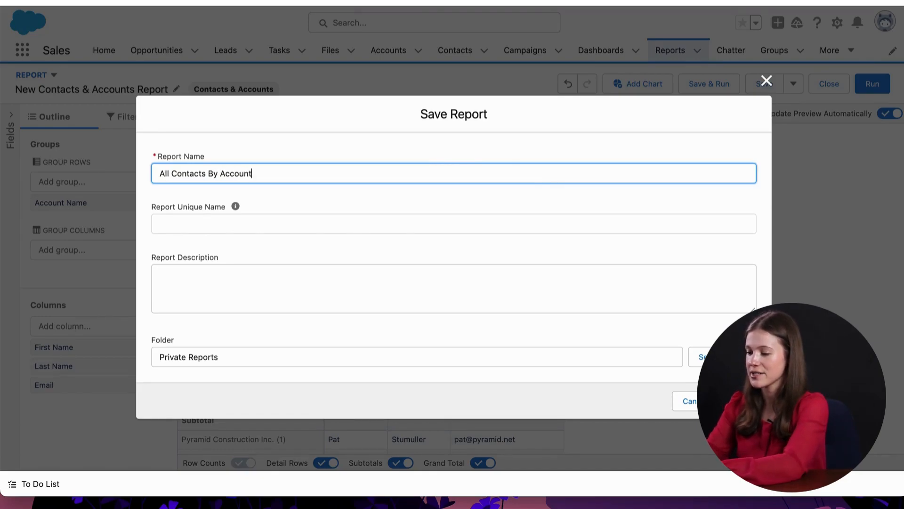
Step: Enter the report description "Groups all Contacts in the org by the Account Name"
click(301, 309)
text(Groups all Contacts in the org by teh A)
key(BackSpace)
key(BackSpace)
key(BackSpace)
text(he Account Name)
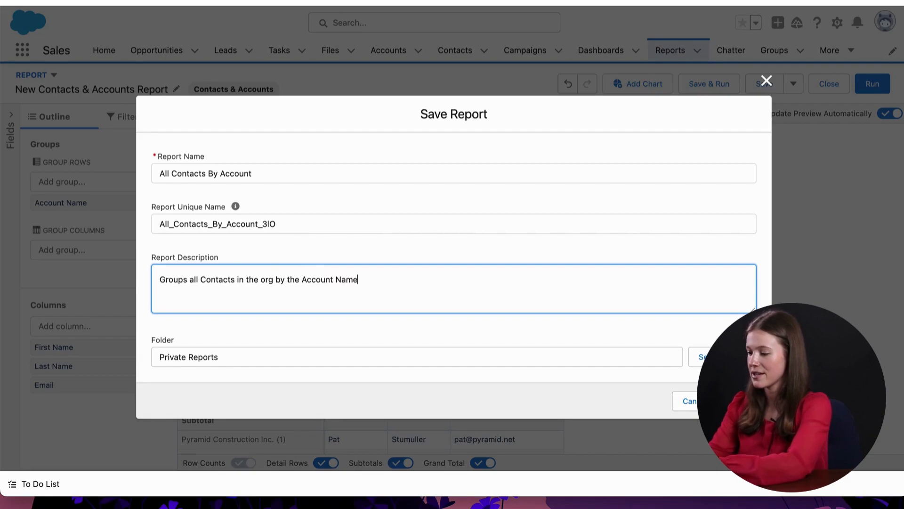
Step: Browse the available report folders and create a new folder labelled Contact Reports under All Folders
click(394, 360)
click(702, 358)
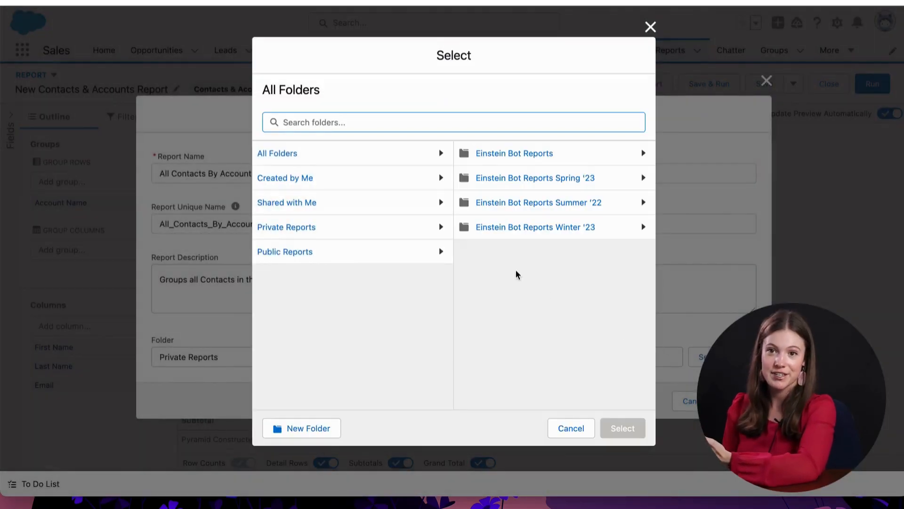
click(330, 233)
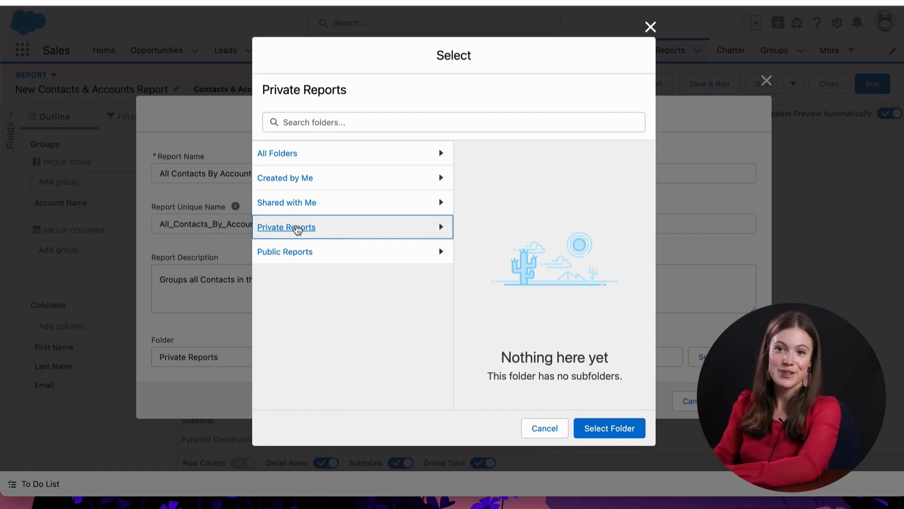
click(313, 156)
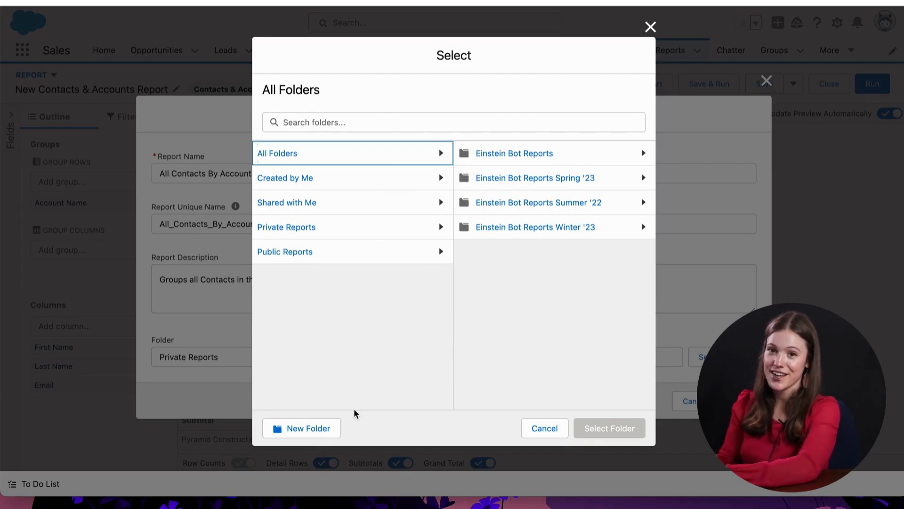
click(312, 428)
click(418, 218)
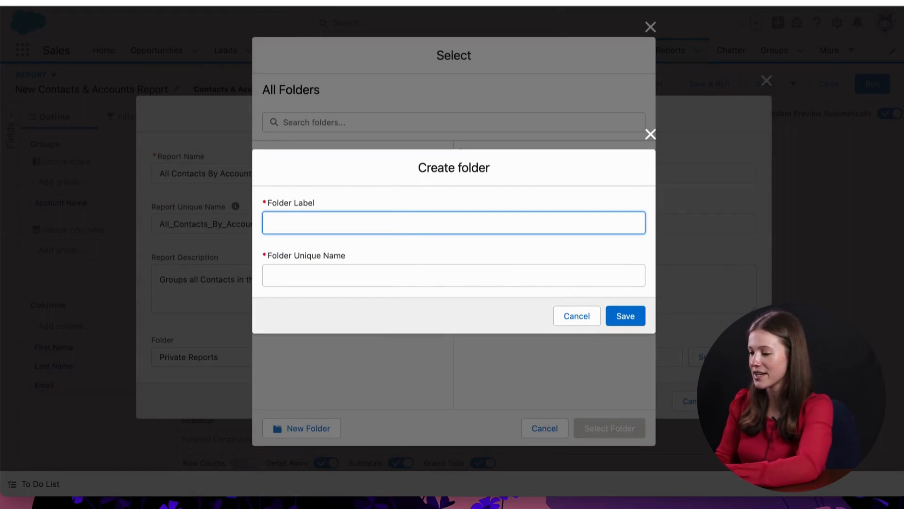
text(Contact Reports)
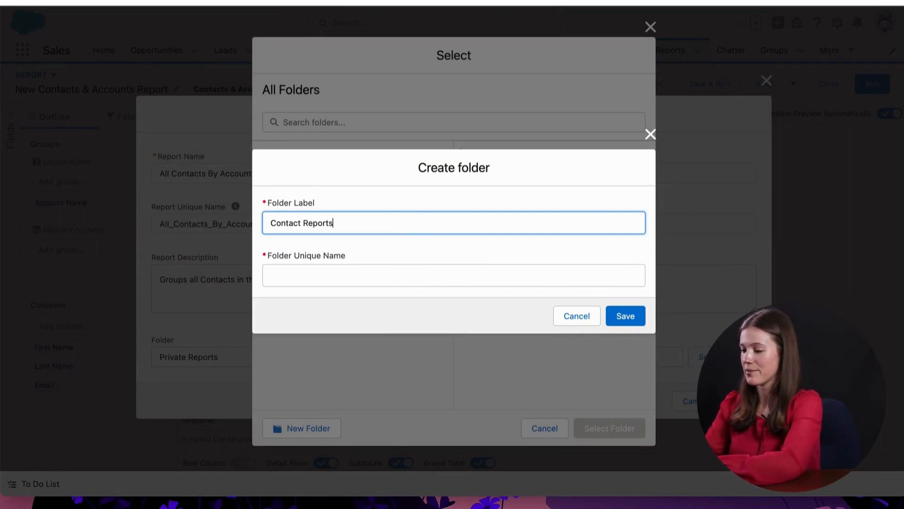
click(436, 266)
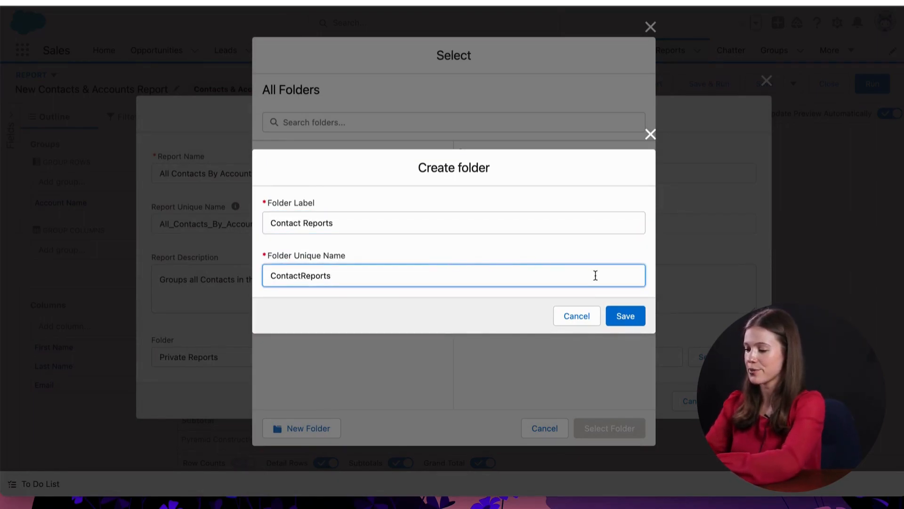
click(629, 316)
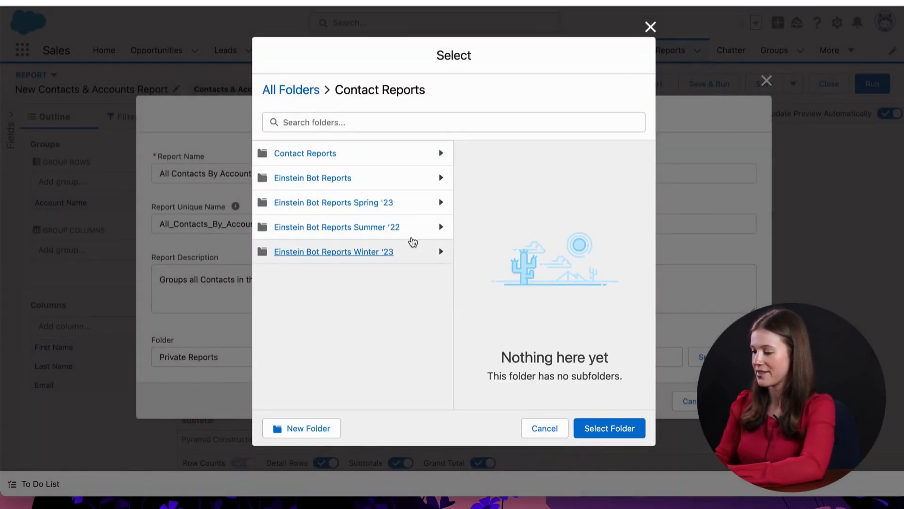
Step: Save the report in the Contact Reports folder and look through its grouped records
click(375, 156)
click(612, 429)
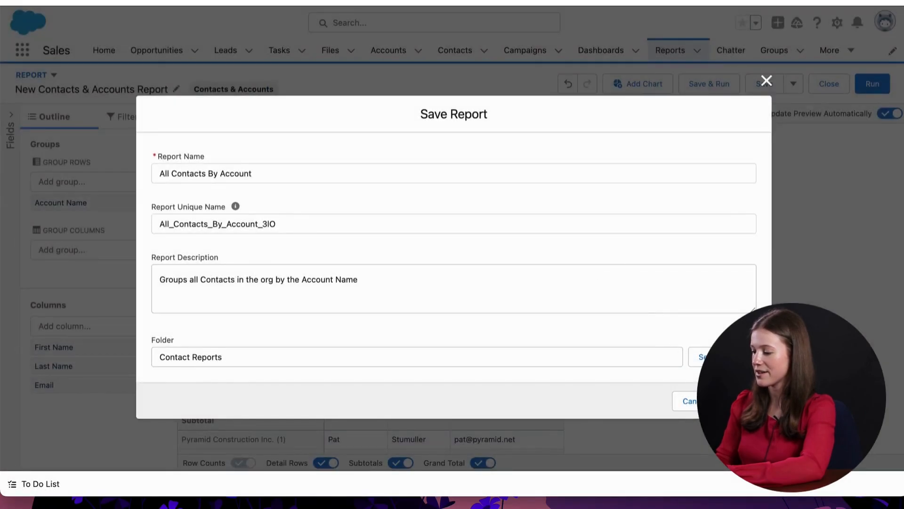
click(739, 401)
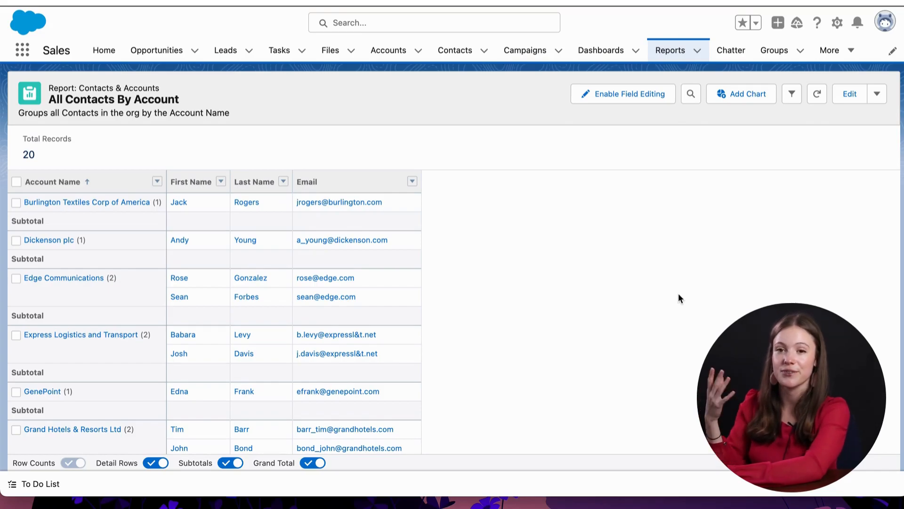
scroll(678, 295, down, 5)
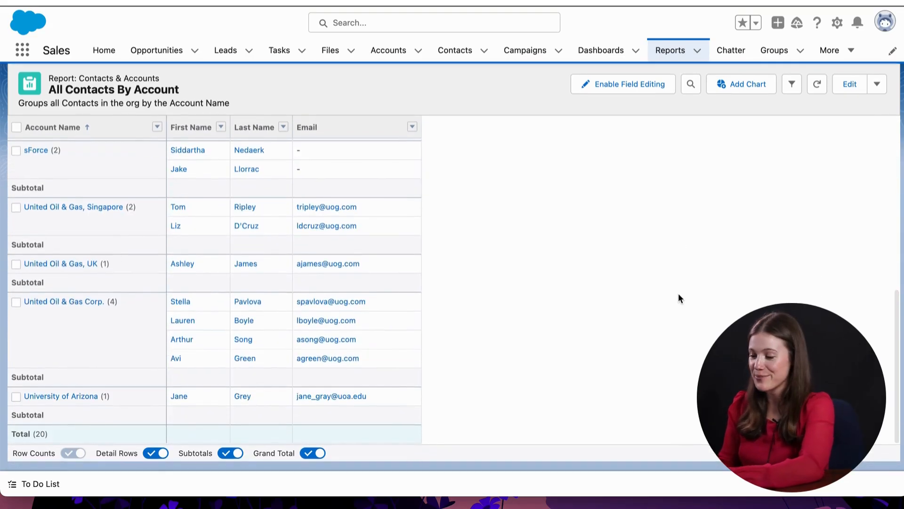
scroll(679, 294, up, 10)
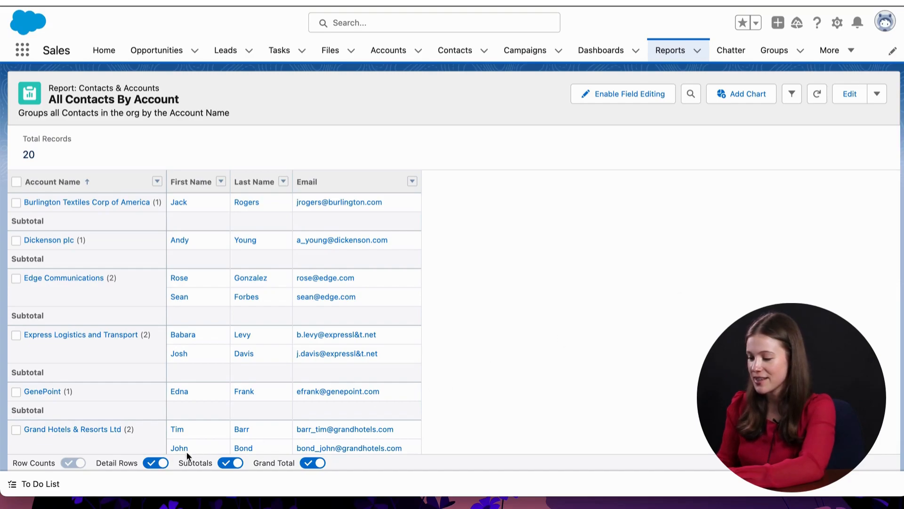
Step: Turn off the report's detail rows, subtotals and grand total, and turn all three back on
click(160, 463)
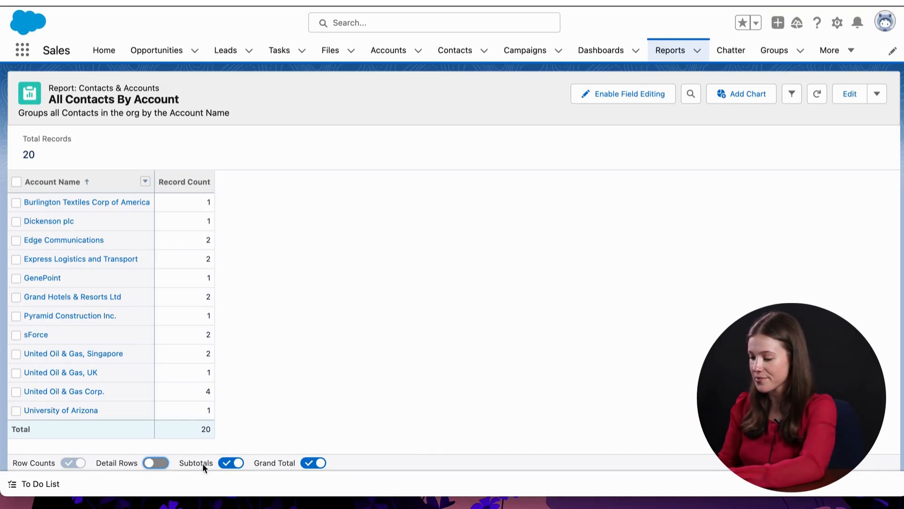
click(236, 464)
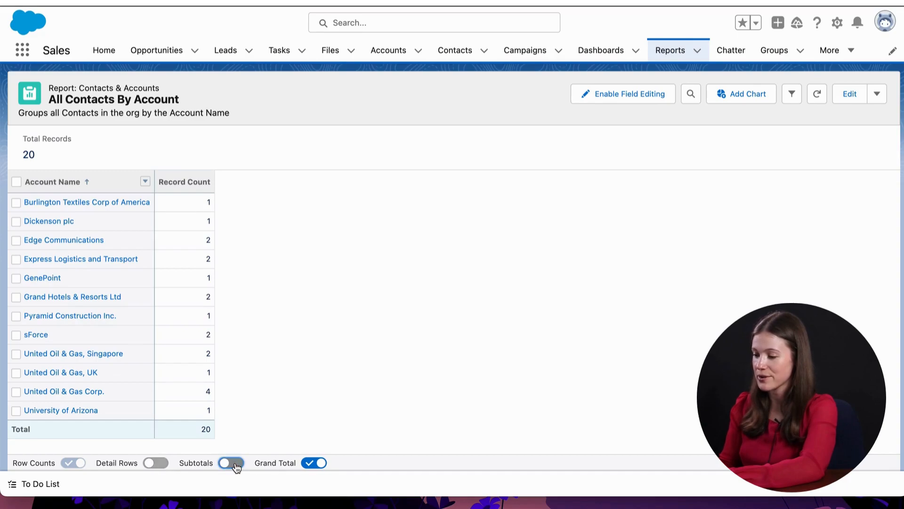
click(312, 465)
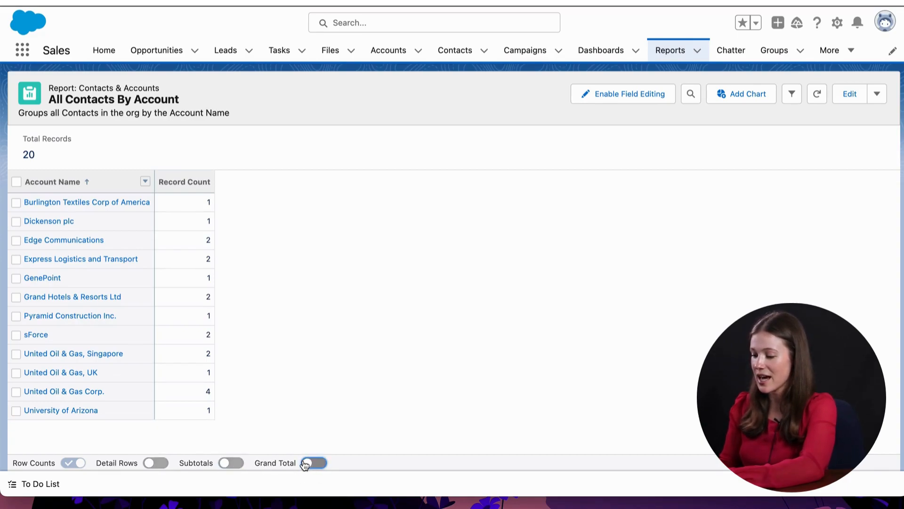
click(306, 464)
click(229, 464)
click(158, 463)
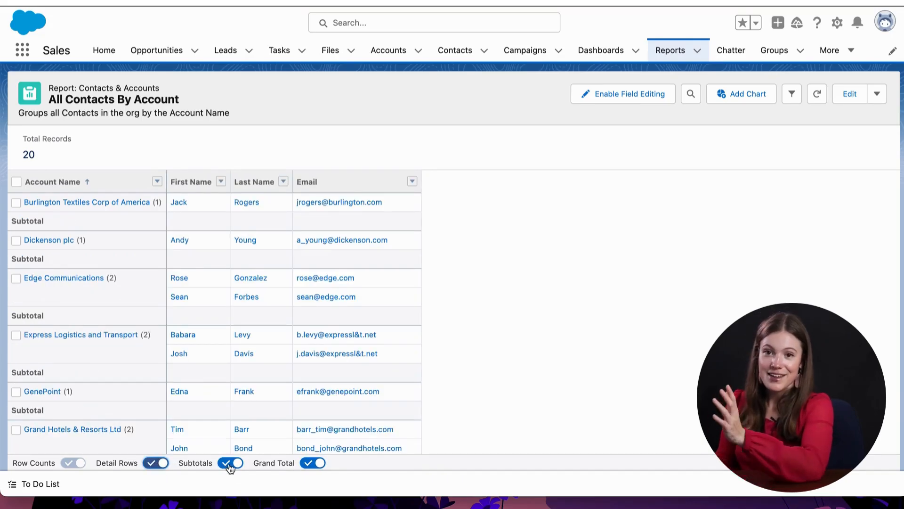
Step: Add a chart to the All Contacts By Account report
scroll(255, 424, down, 1)
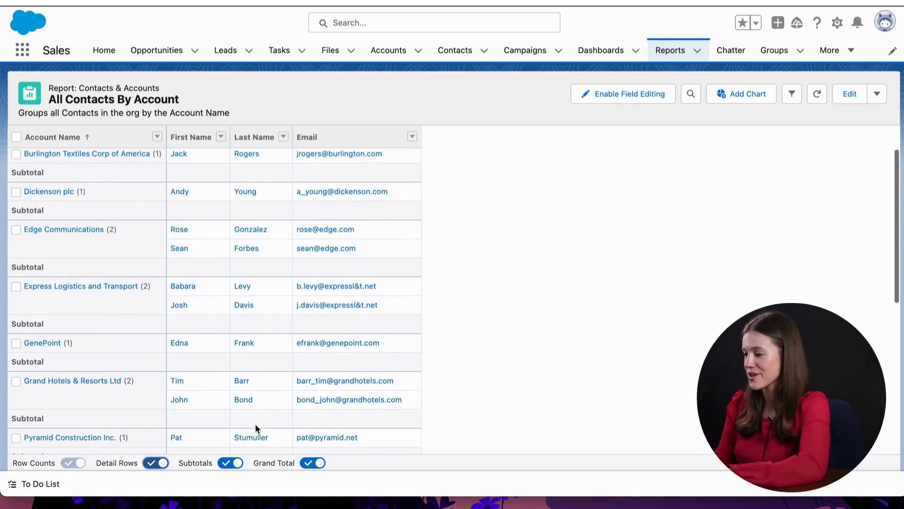
scroll(392, 268, up, 1)
click(737, 96)
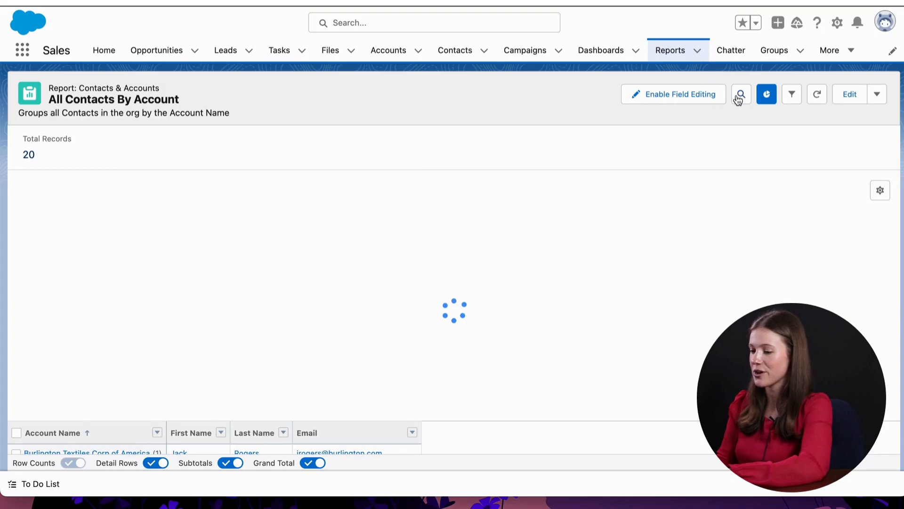
Step: Try the donut and column chart types, return the chart to Bar and look over the rows below it
click(880, 192)
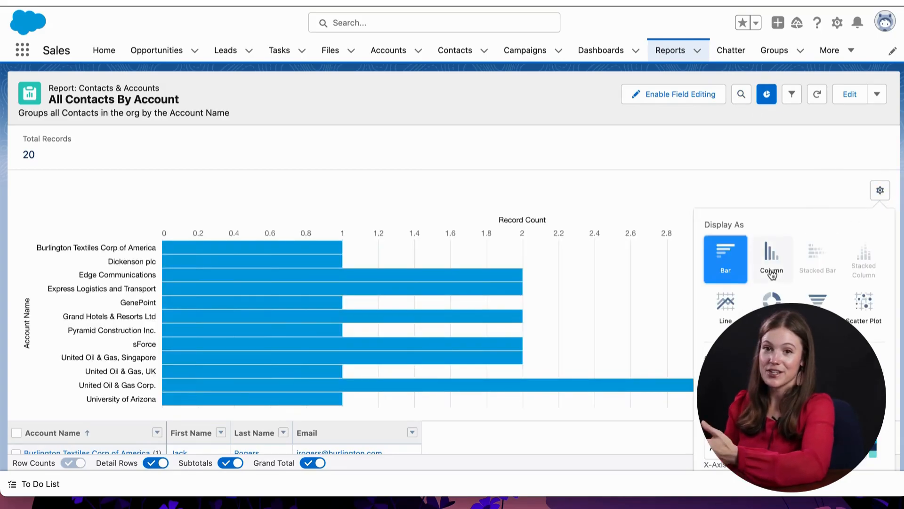
click(771, 300)
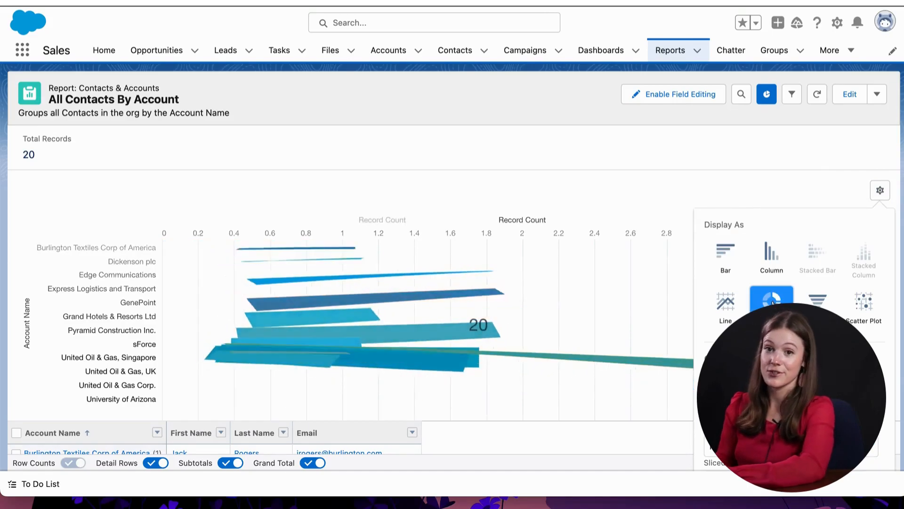
click(770, 257)
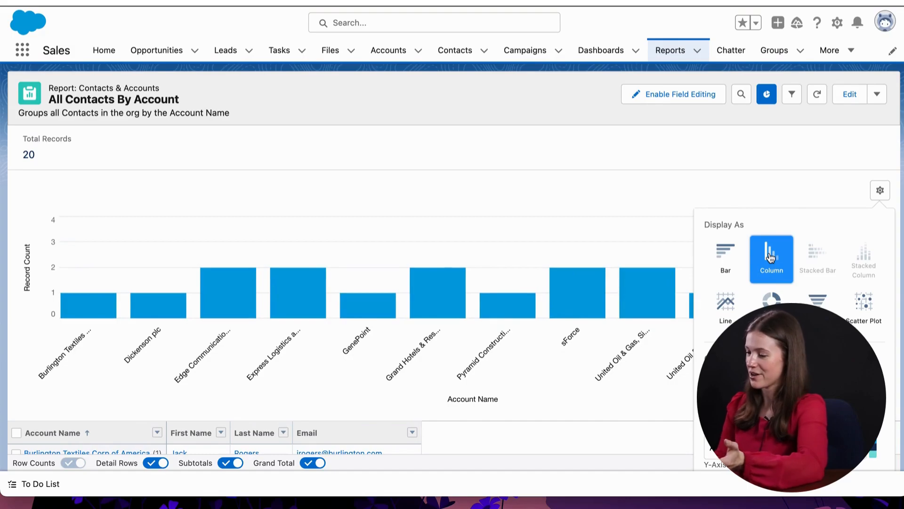
click(726, 264)
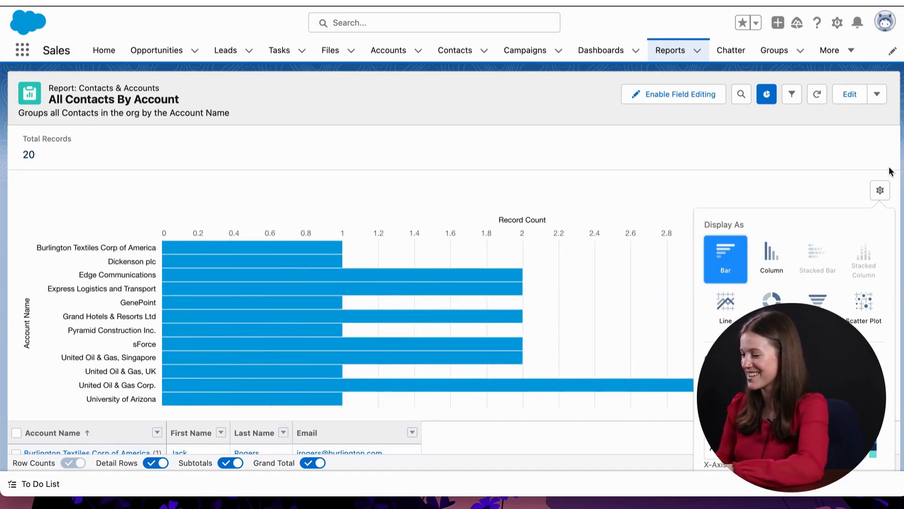
click(879, 196)
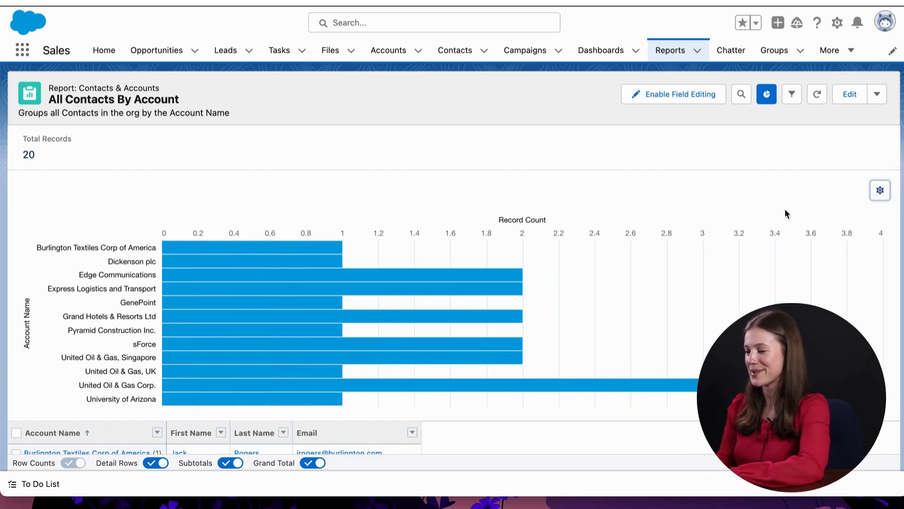
scroll(728, 271, down, 2)
scroll(727, 271, down, 5)
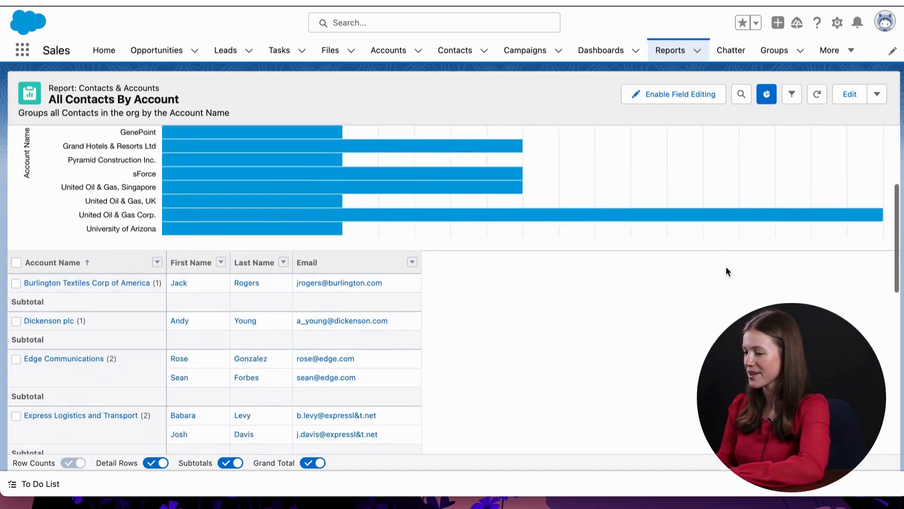
Step: Go to the list of all report folders and open the sharing settings of the Contact Reports folder
scroll(728, 271, up, 7)
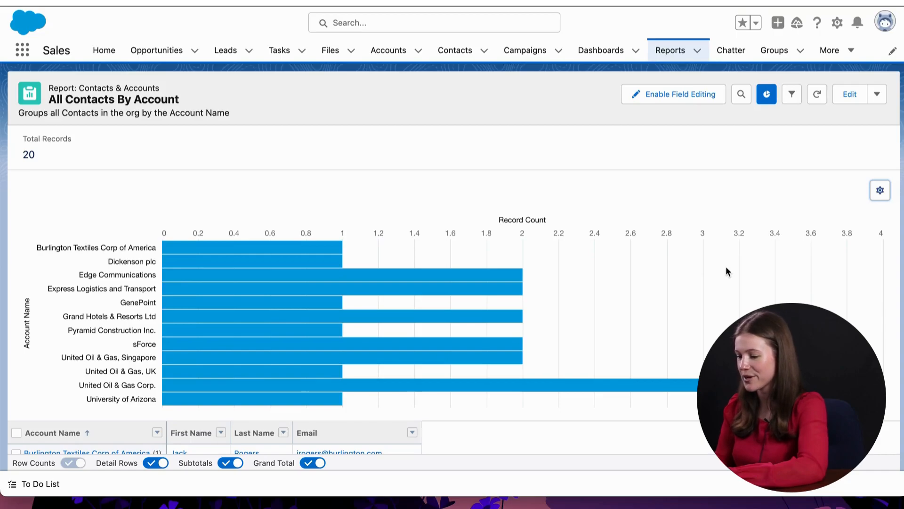
click(673, 48)
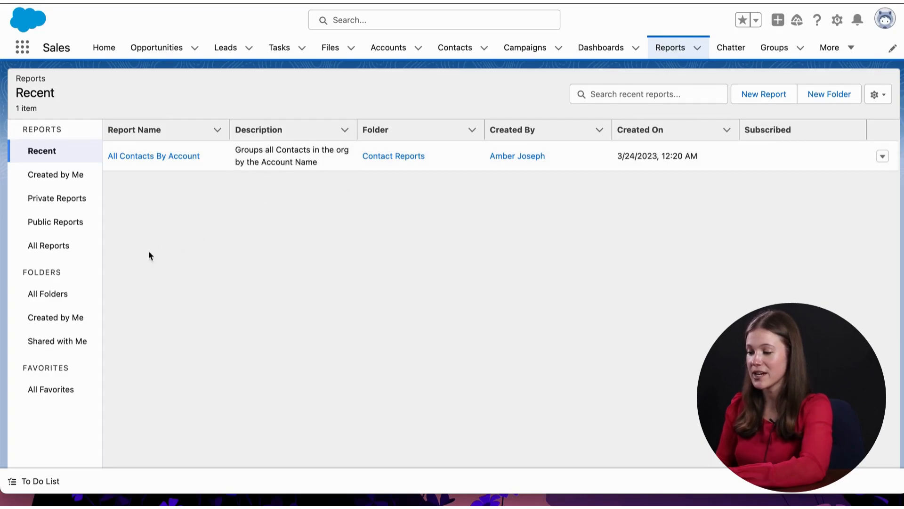
click(61, 295)
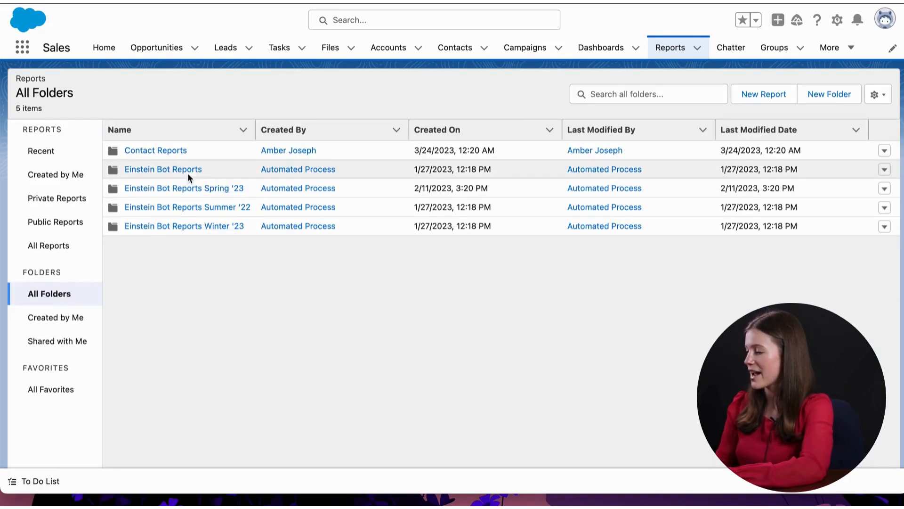
click(335, 133)
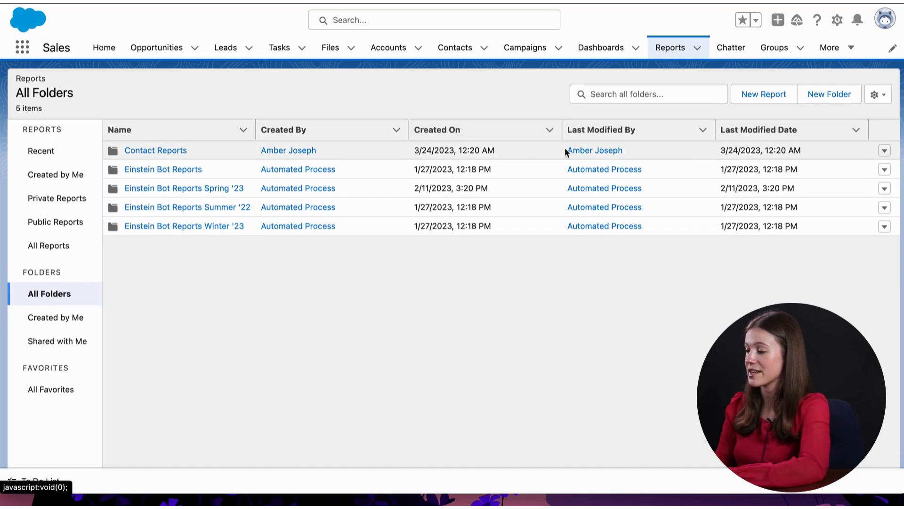
click(885, 151)
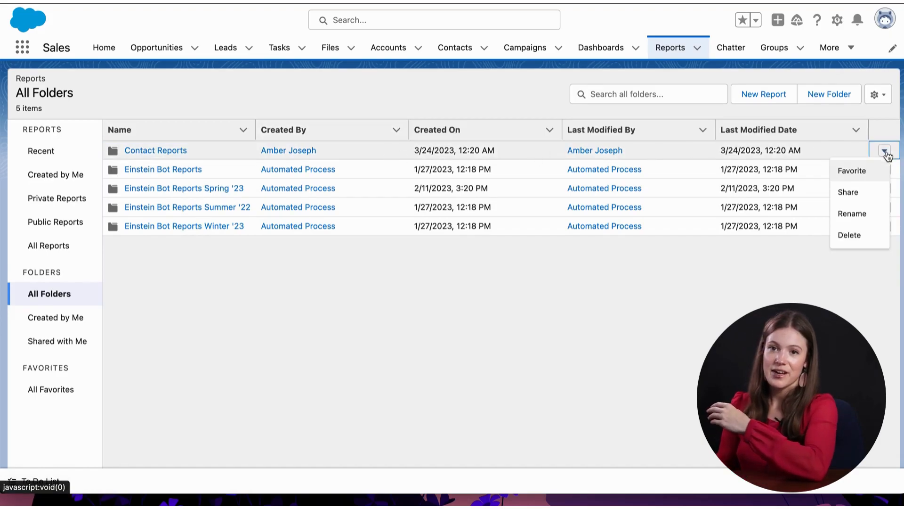
click(861, 195)
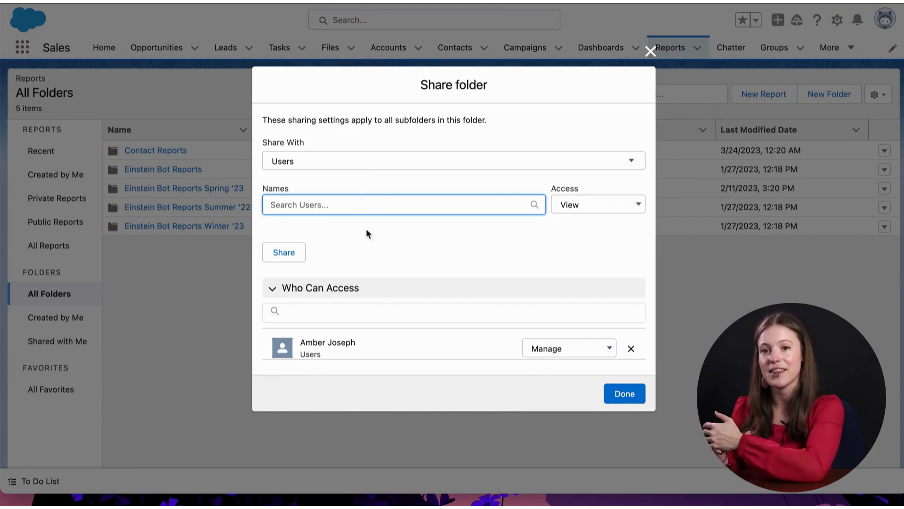
Step: Try Roles, Role and Subordinates, and Public Groups as the folder's sharing target, and return it to Users
click(354, 162)
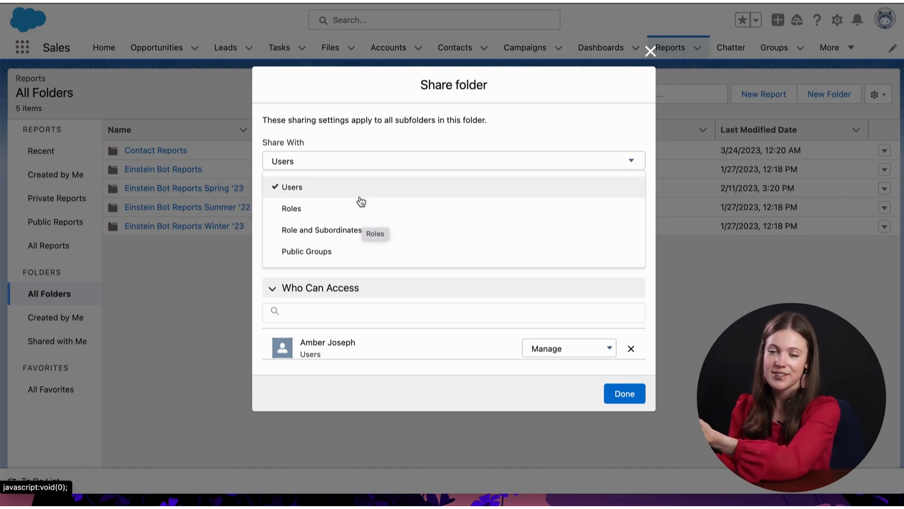
click(355, 170)
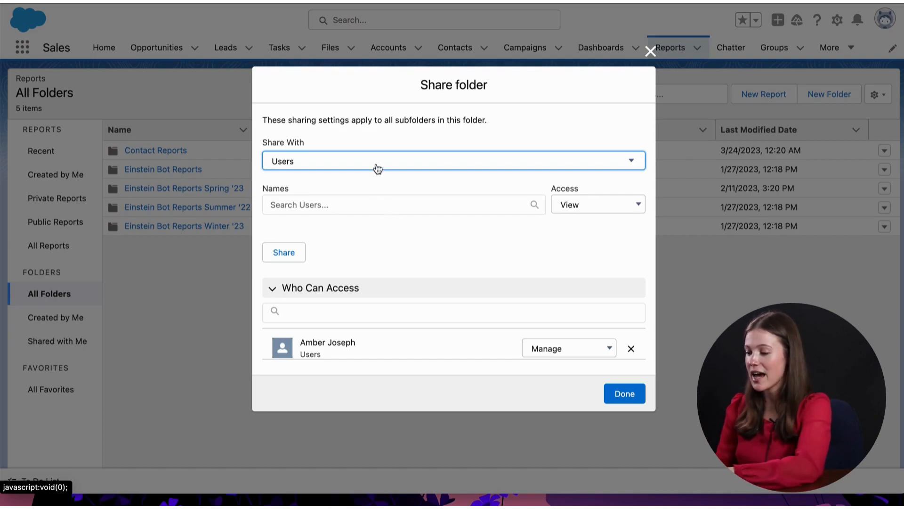
click(377, 169)
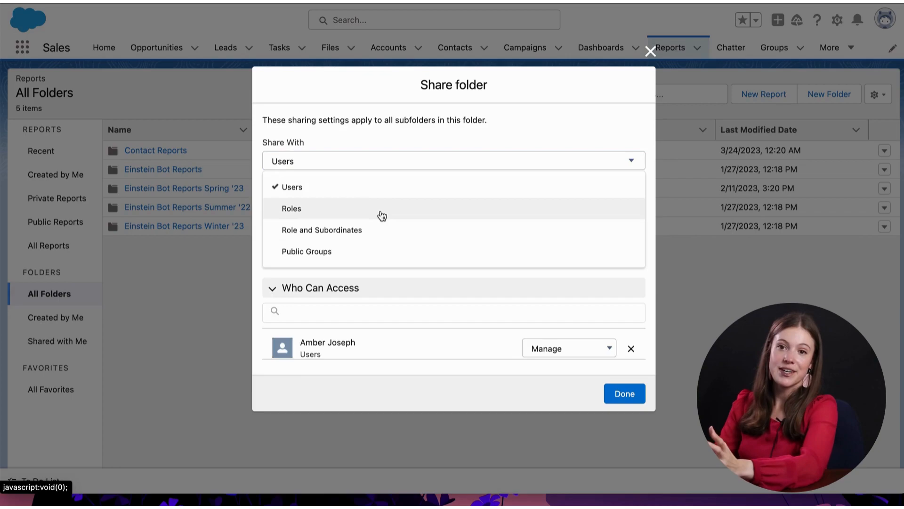
click(382, 212)
click(370, 161)
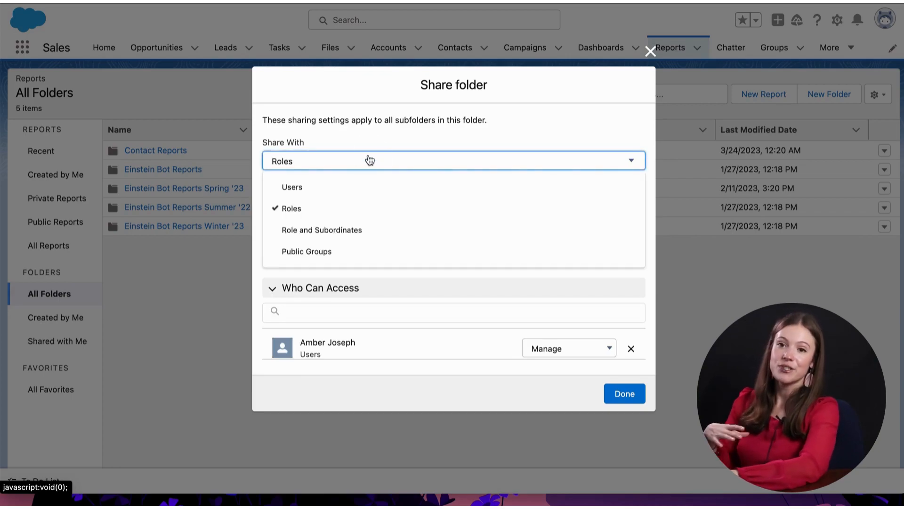
click(381, 228)
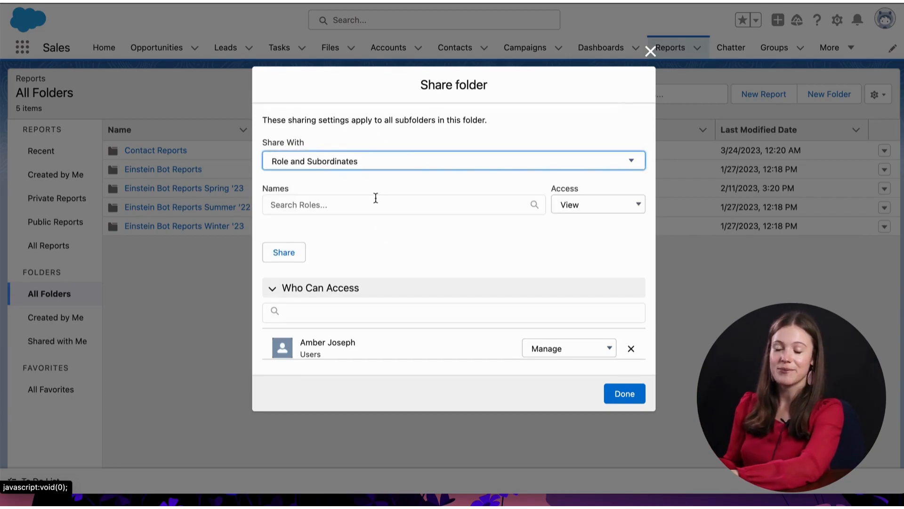
click(374, 166)
click(380, 249)
click(370, 166)
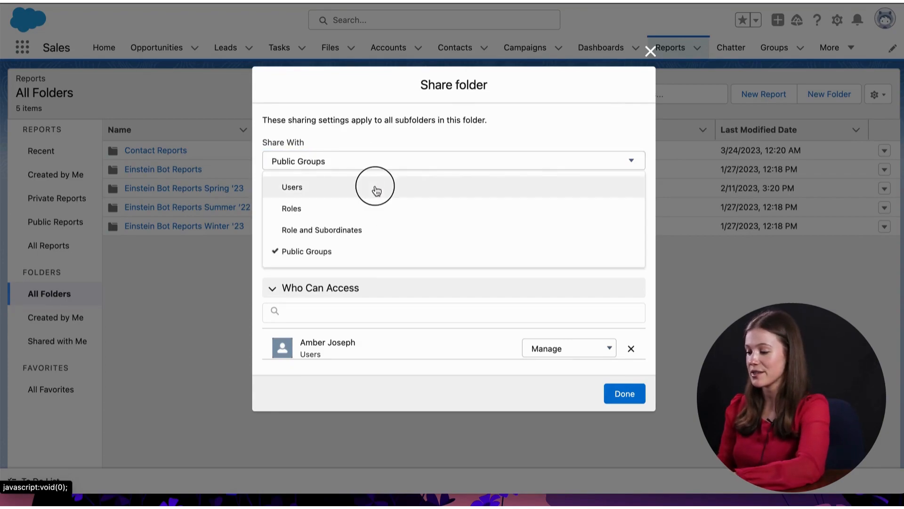
click(376, 188)
Step: Select Marketing Integration User to share with, try the Edit and Manage access levels, and set the access to View
click(429, 201)
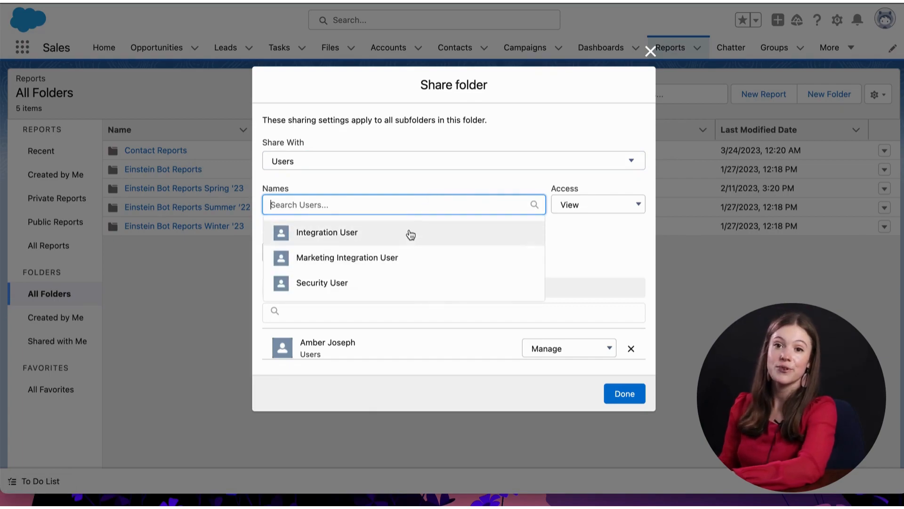
click(414, 259)
click(589, 201)
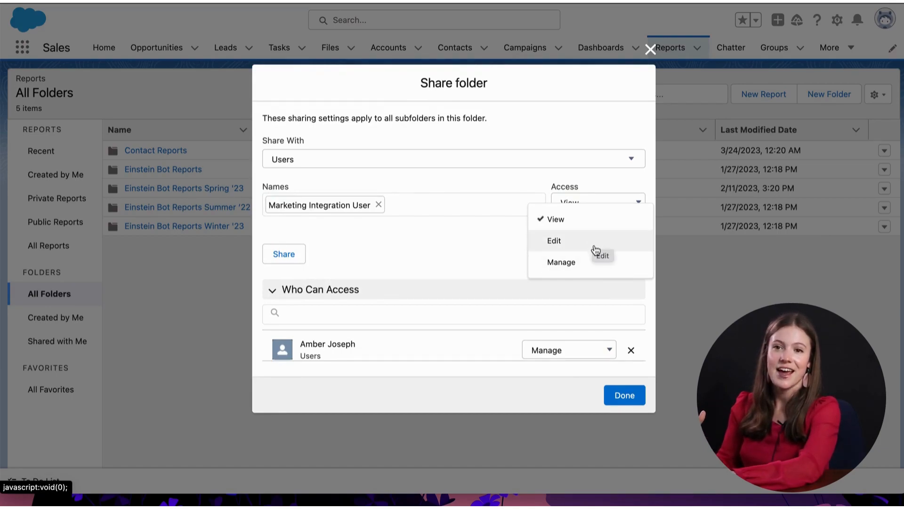
click(594, 245)
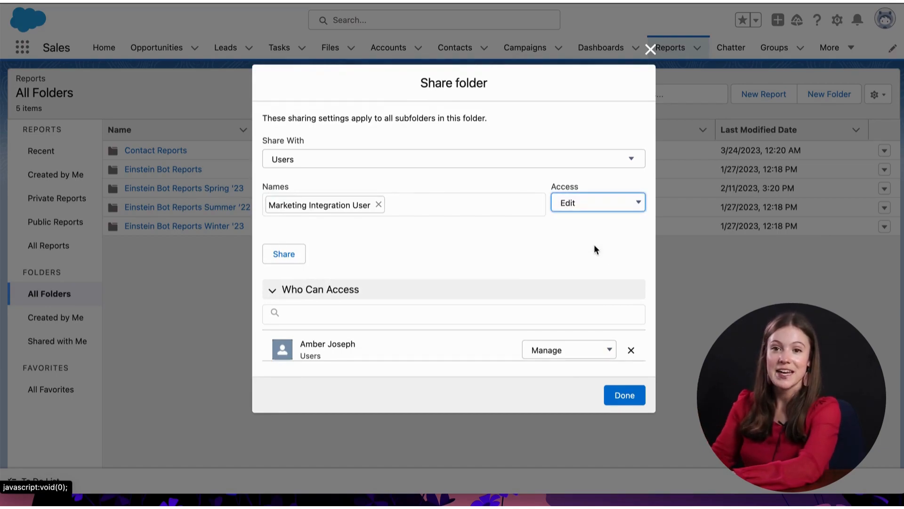
click(589, 206)
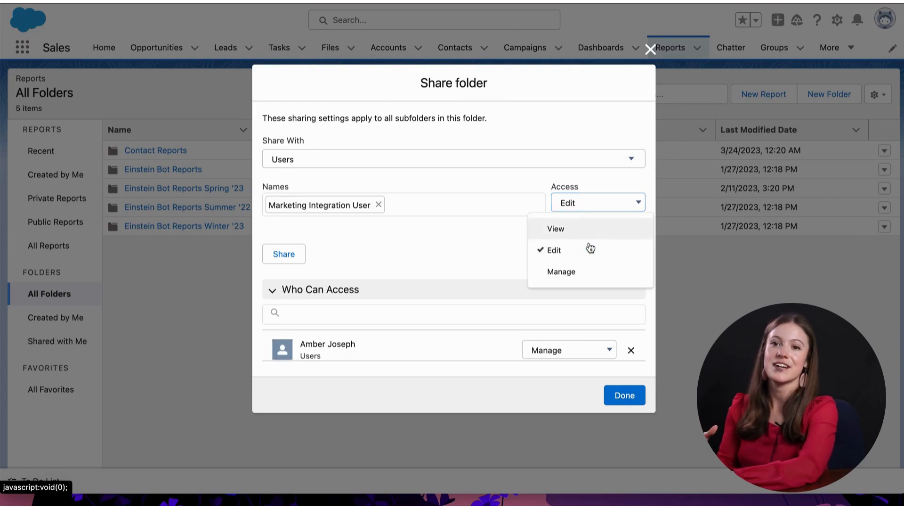
click(592, 270)
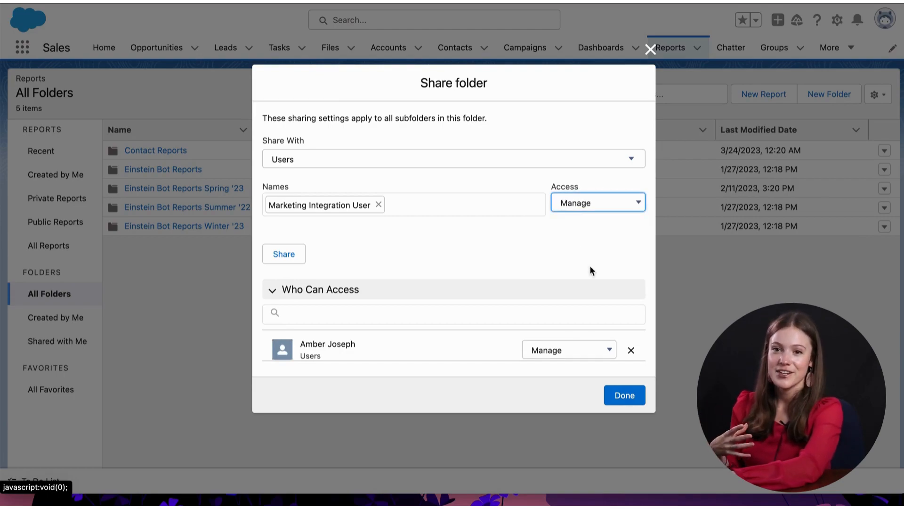
click(590, 207)
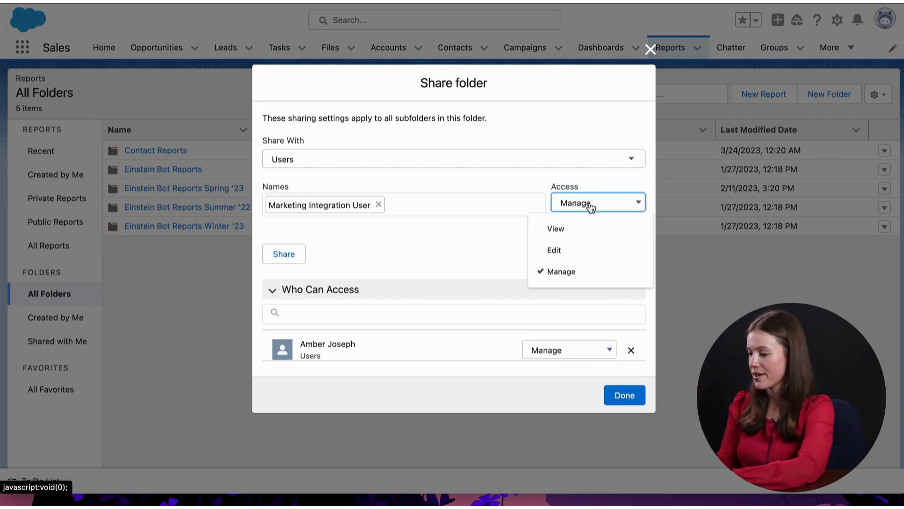
click(584, 235)
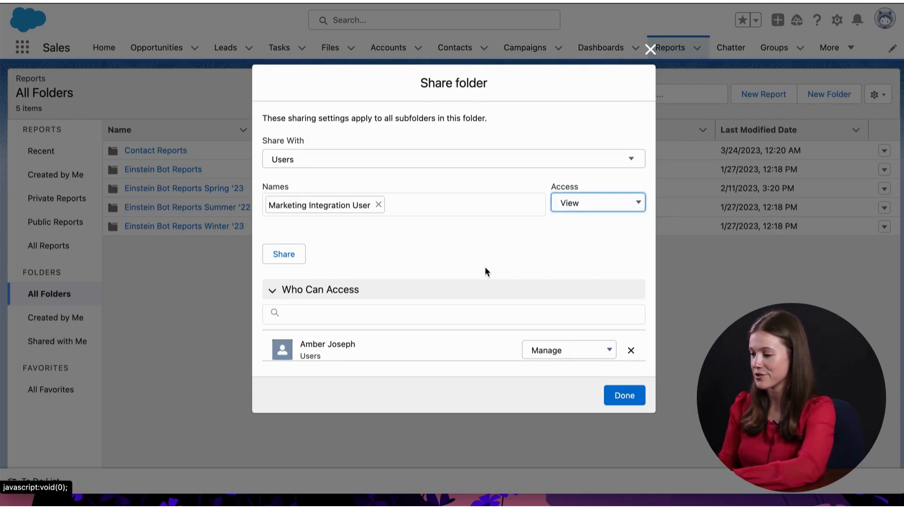
Step: Share the folder with the selected user, check the access list and close the sharing settings
click(290, 254)
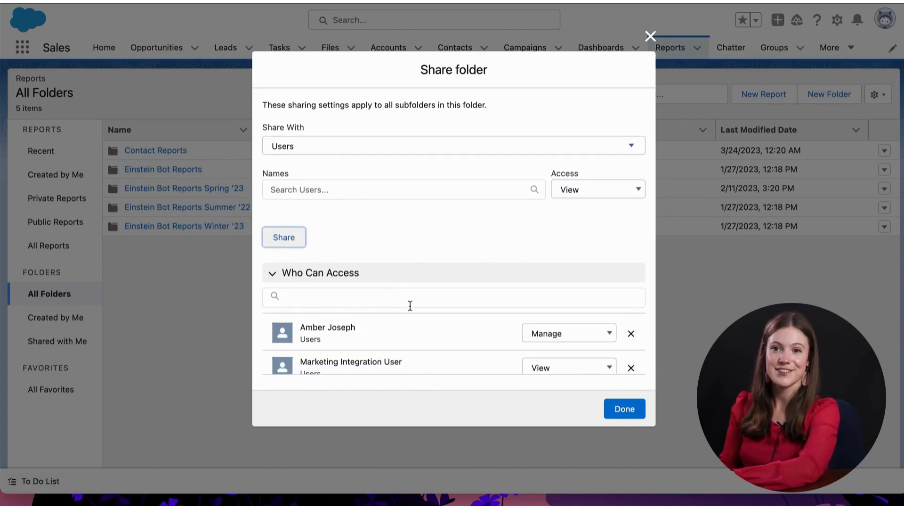
scroll(331, 360, down, 1)
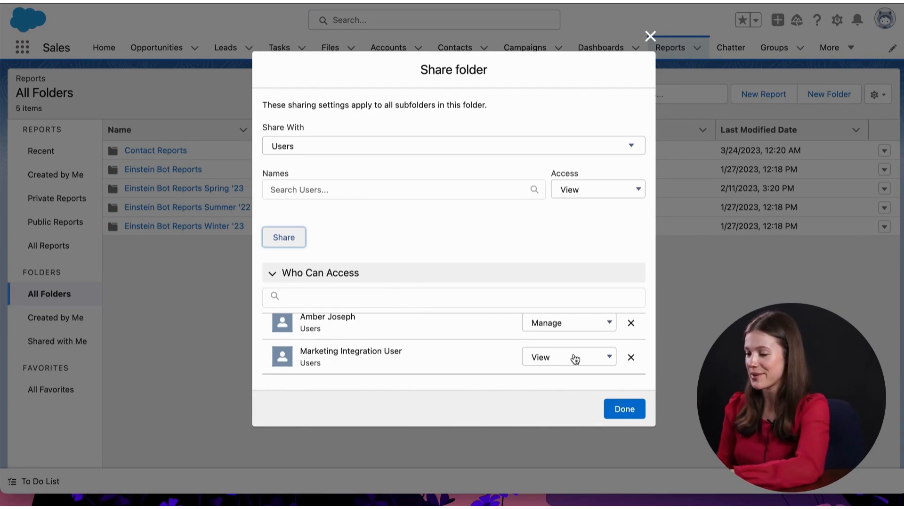
click(627, 412)
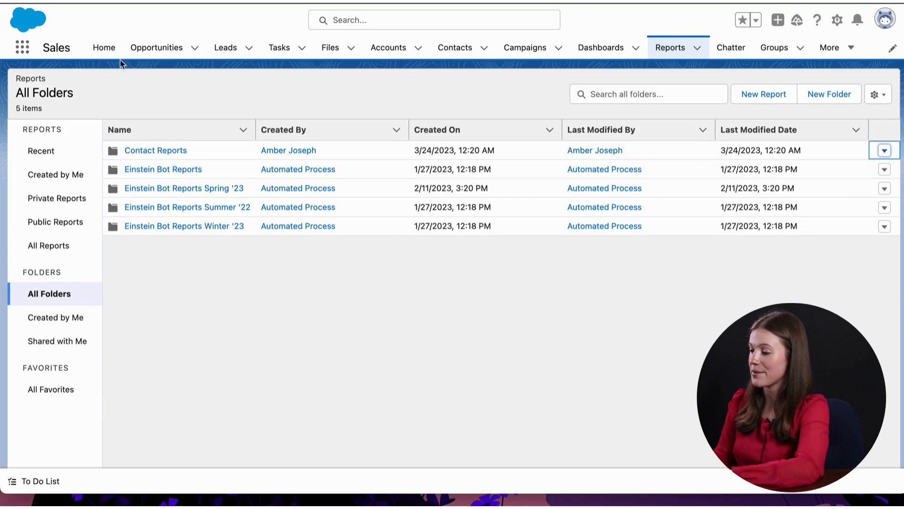
Step: Open the Home page for editing in the Lightning App Builder
click(104, 51)
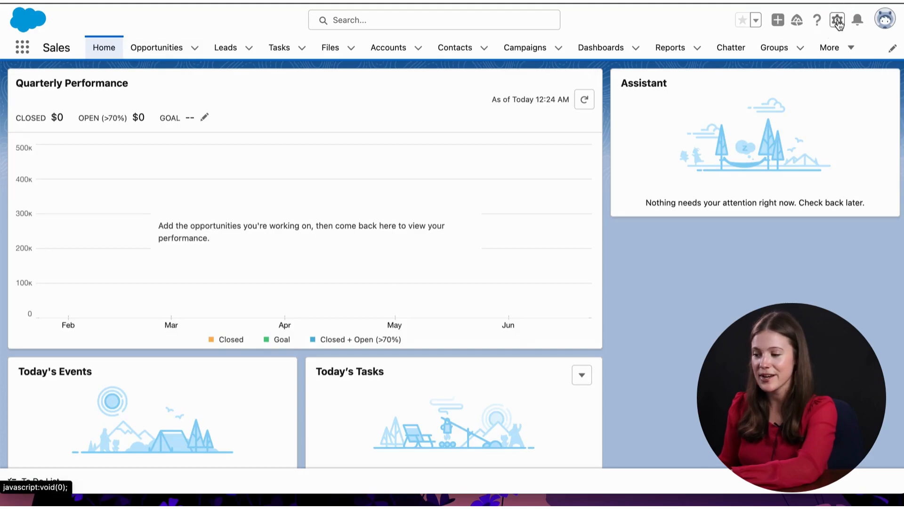
click(836, 21)
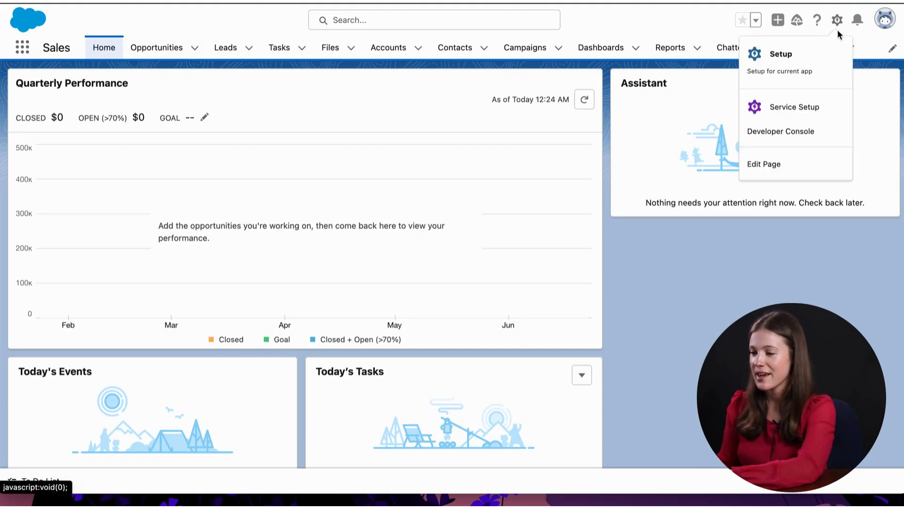
click(790, 163)
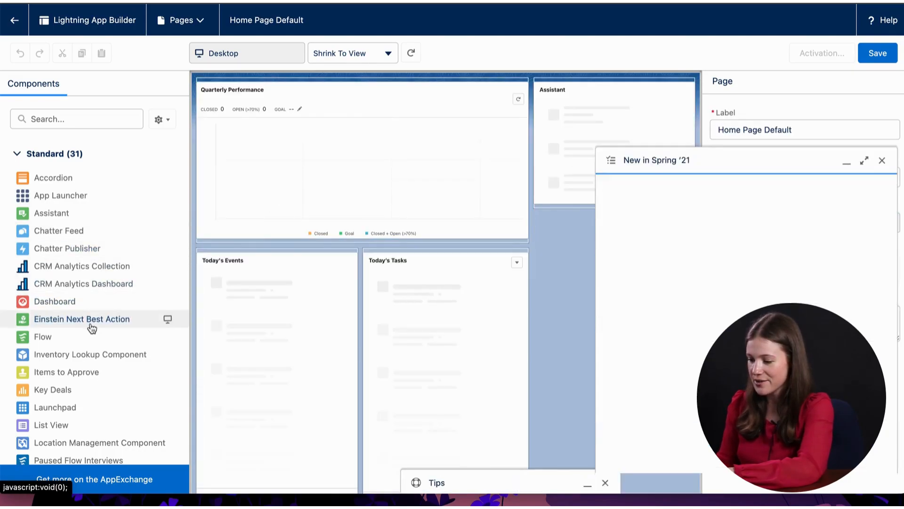
Step: Add a Report Chart component to the Home page and place it directly beneath Quarterly Performance
scroll(92, 391, down, 4)
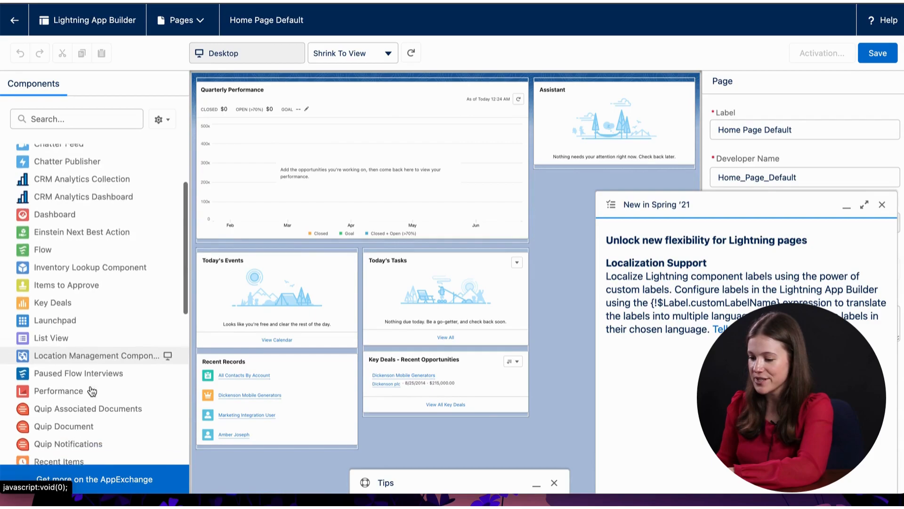
scroll(92, 390, down, 2)
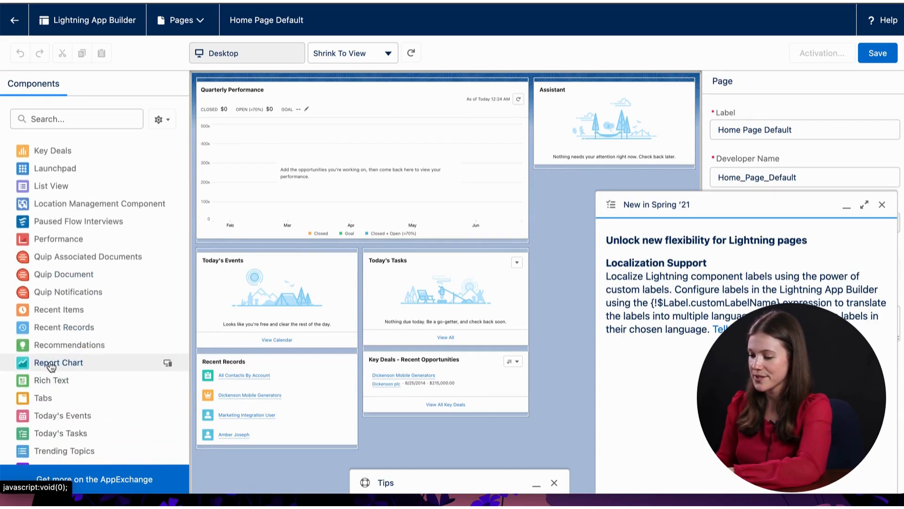
click(846, 206)
drag(79, 371, 581, 181)
drag(561, 160, 635, 202)
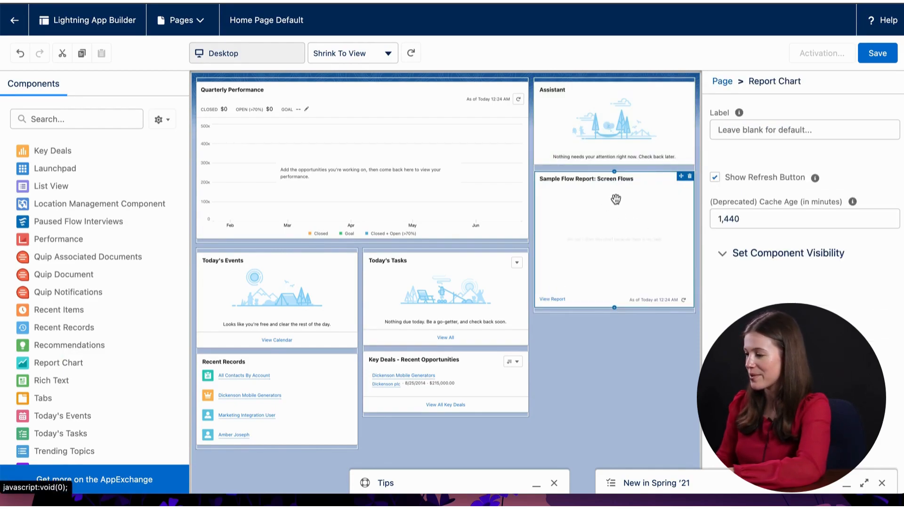
drag(615, 184, 468, 241)
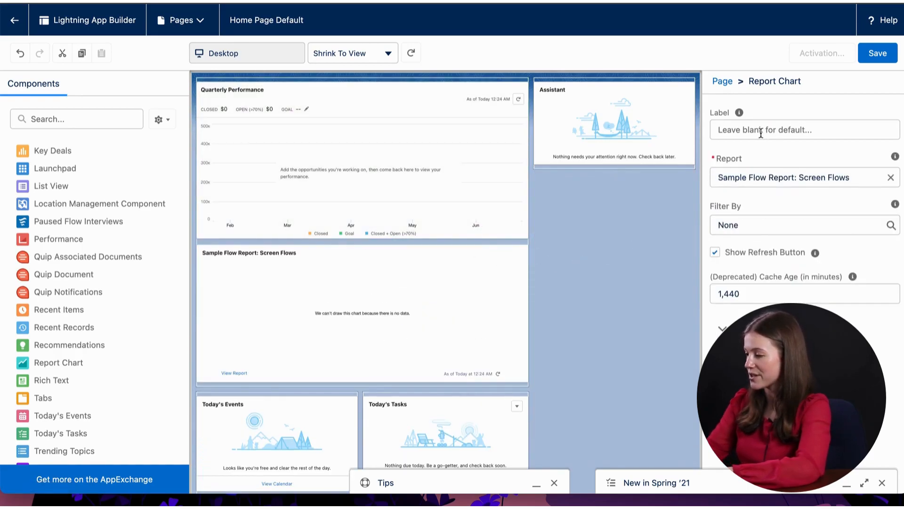
Step: Remove the sample report from the chart component, search for "contacts" as its replacement and clear the search text
click(891, 178)
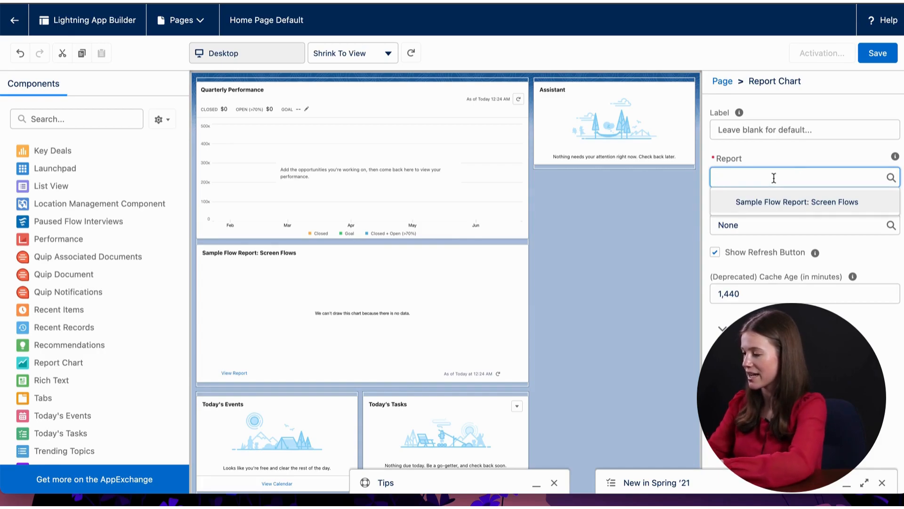
text(c)
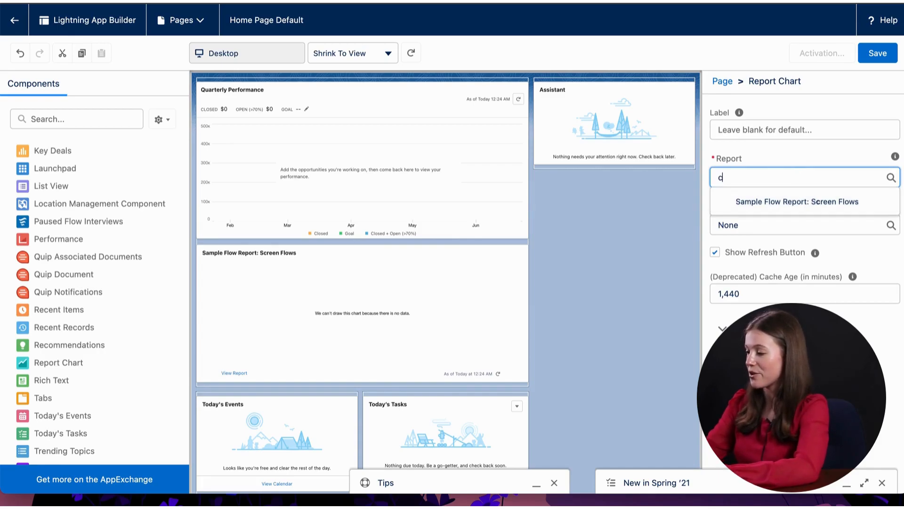
text(ontacts)
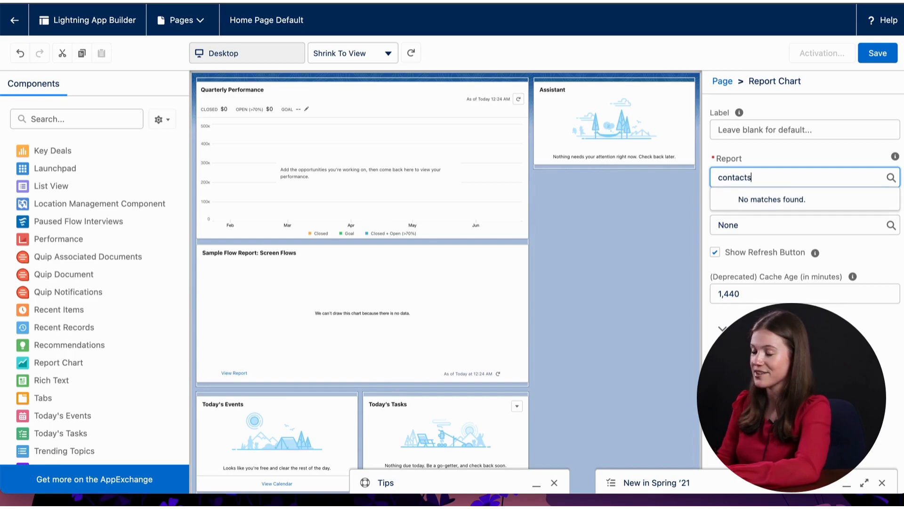
double_click(744, 178)
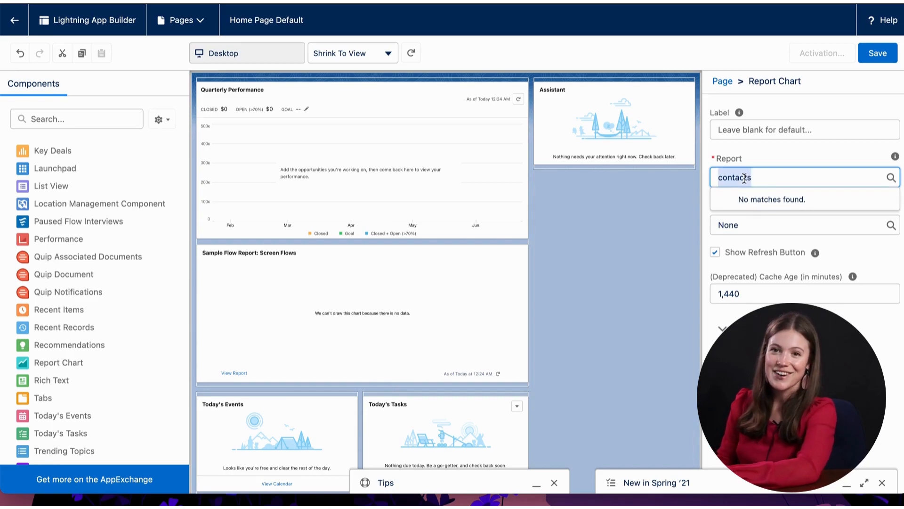
click(789, 182)
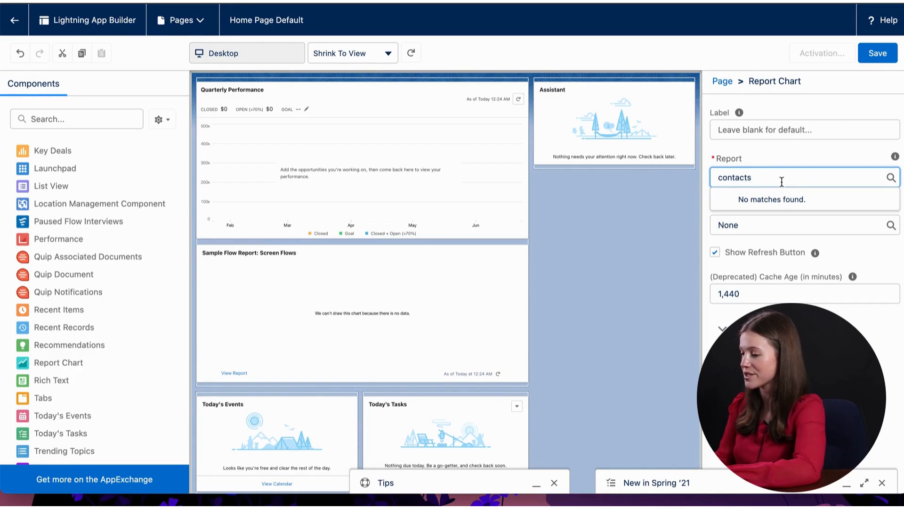
key(BackSpace)
key(BackSpace)
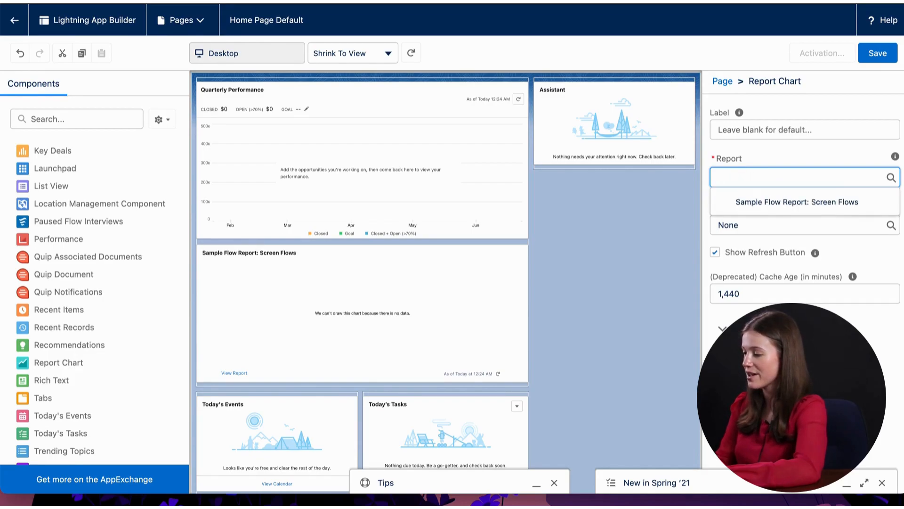
Step: Set the chart component's report to Sample Flow Report: Screen Flows and clear its Filter By value
click(768, 204)
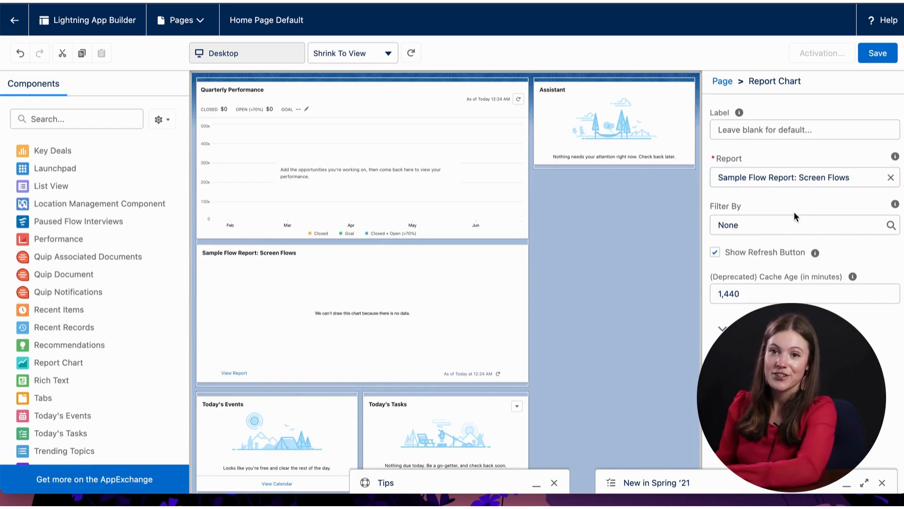
click(785, 223)
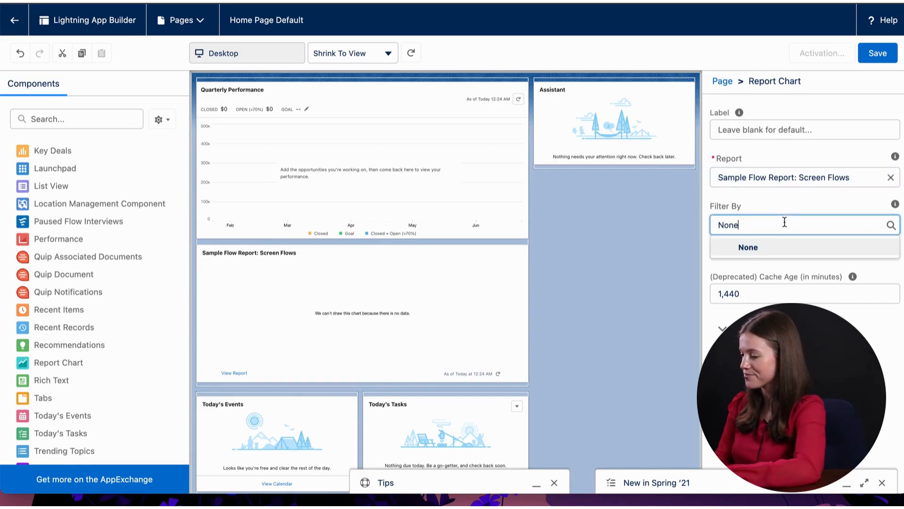
key(BackSpace)
key(BackSpace)
key(BackSpace)
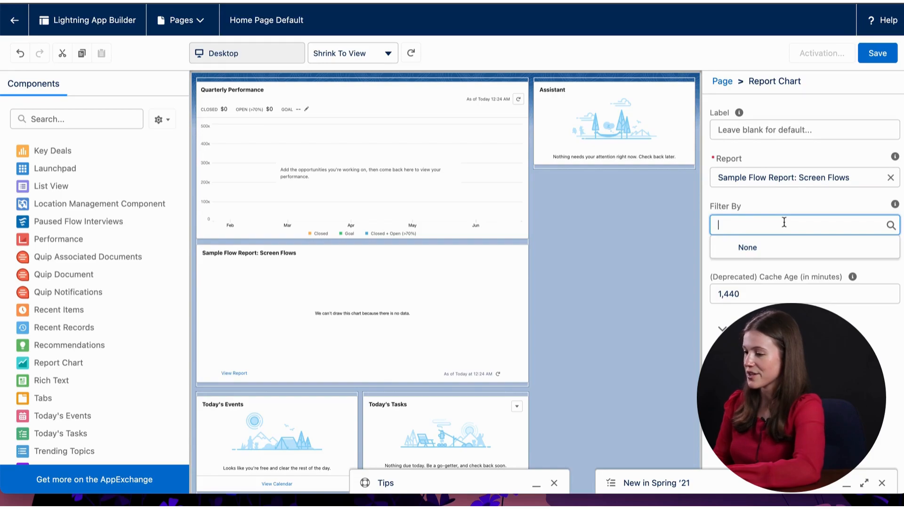
click(772, 212)
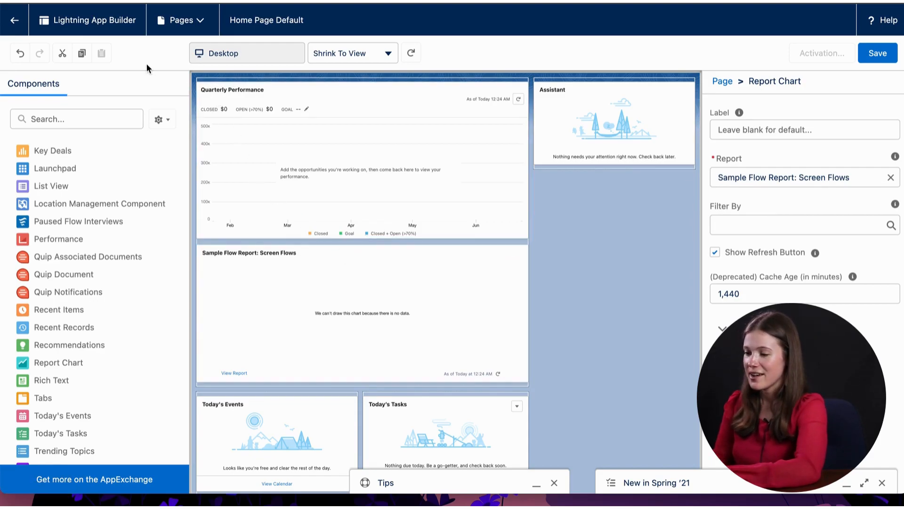
Step: Save the Home page layout and leave the builder for the Home page, dismissing the browser's notification request
click(893, 56)
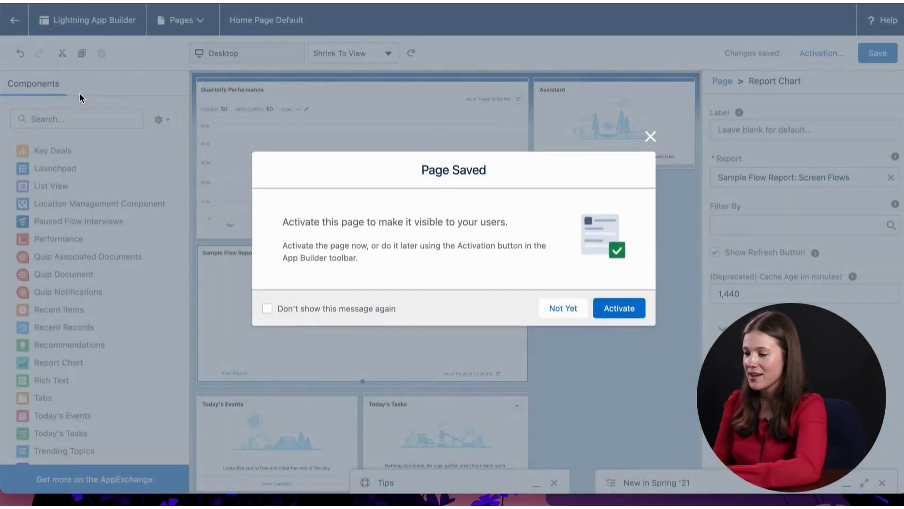
click(619, 308)
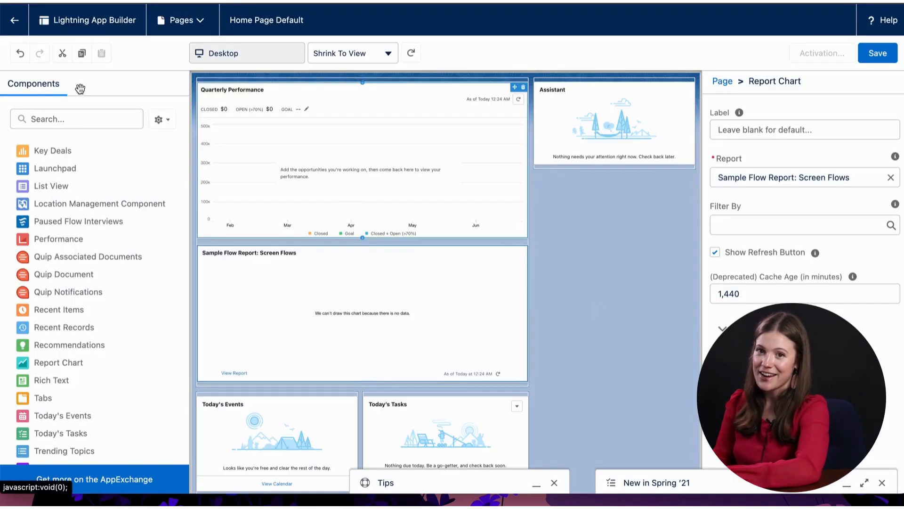
click(16, 23)
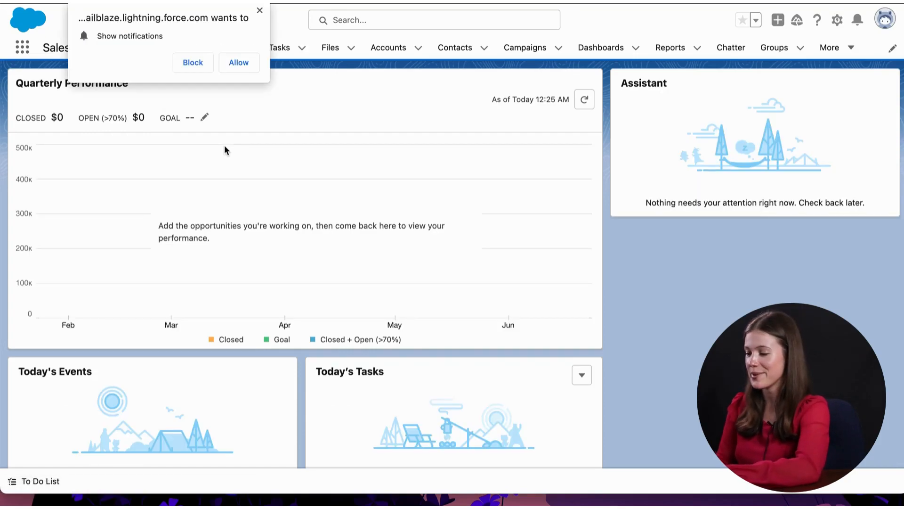
click(259, 10)
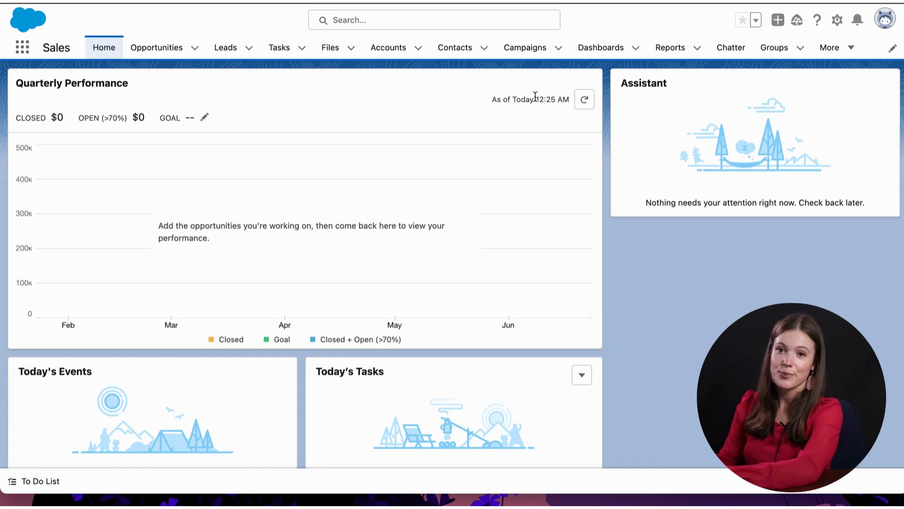
Step: Open the All Contacts By Account report from the recent reports and look through its grouped contacts
click(670, 47)
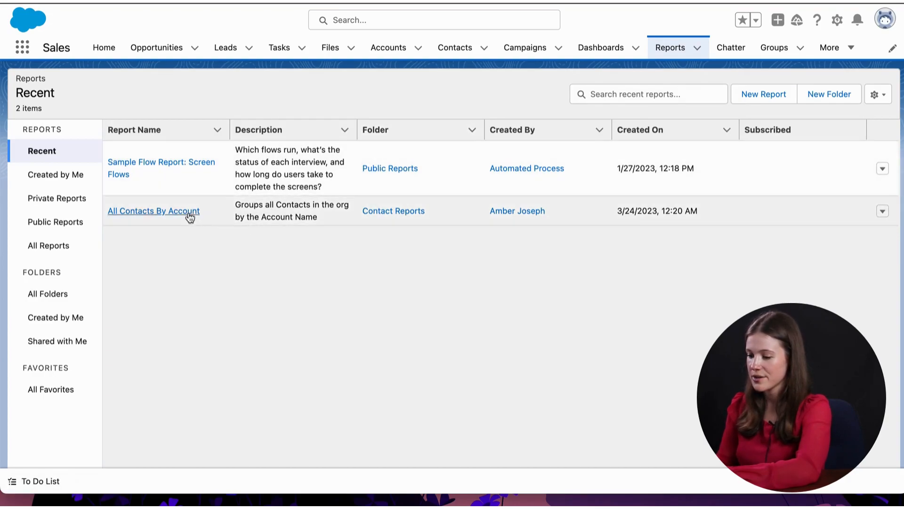
click(181, 212)
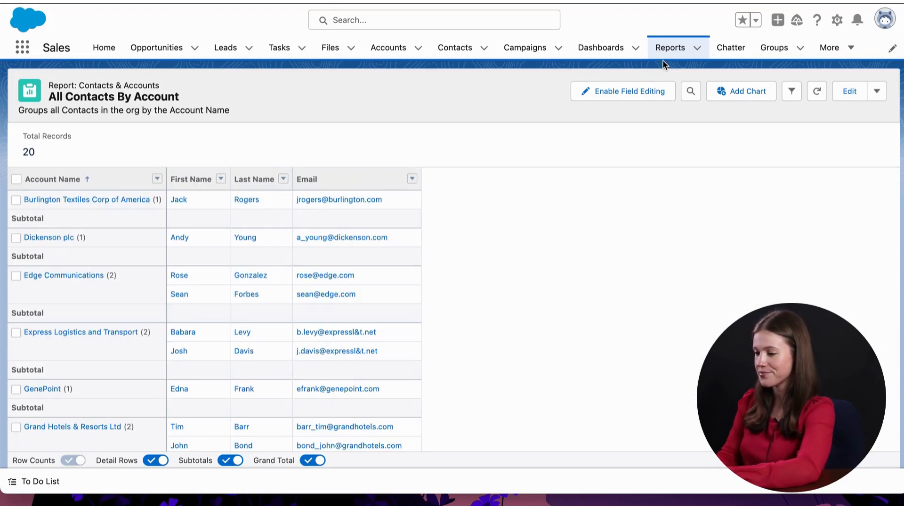
drag(28, 89, 183, 98)
click(163, 96)
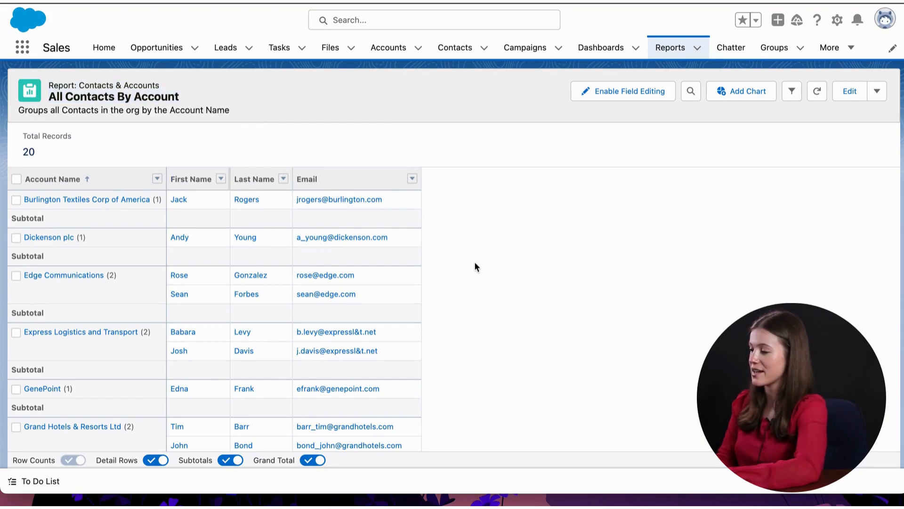
scroll(474, 261, down, 3)
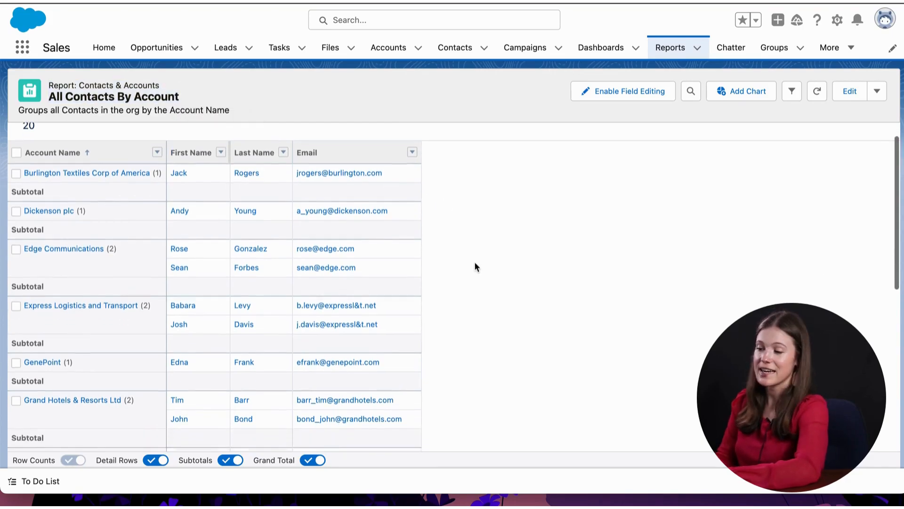
scroll(474, 261, up, 3)
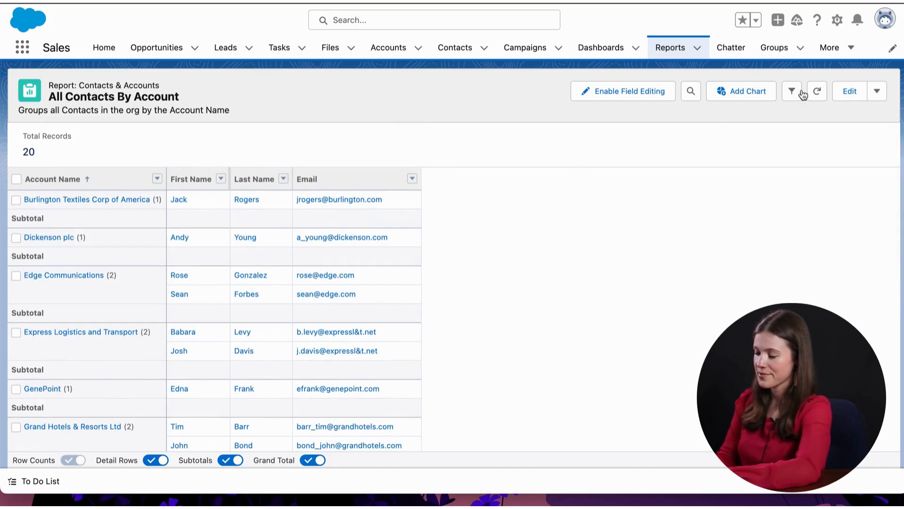
Step: Edit the report to add a chart, save and run it, and look over the resulting chart
click(847, 92)
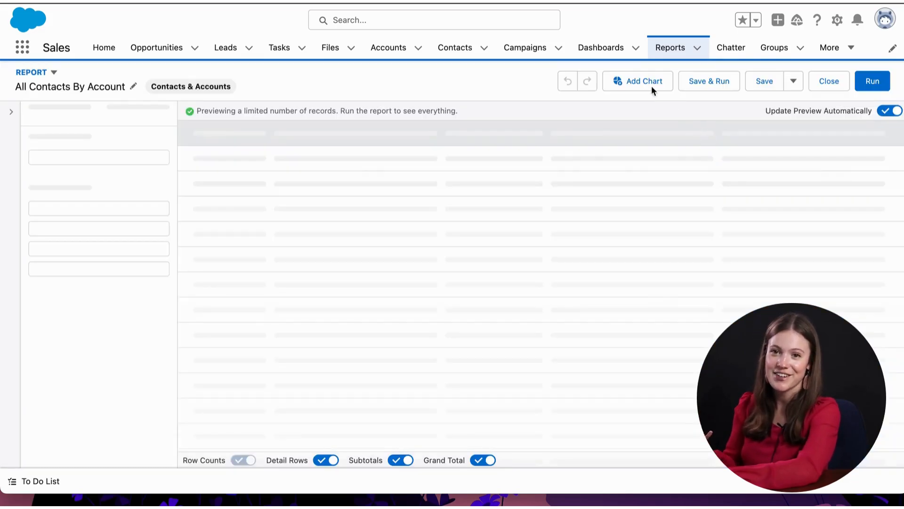
click(649, 82)
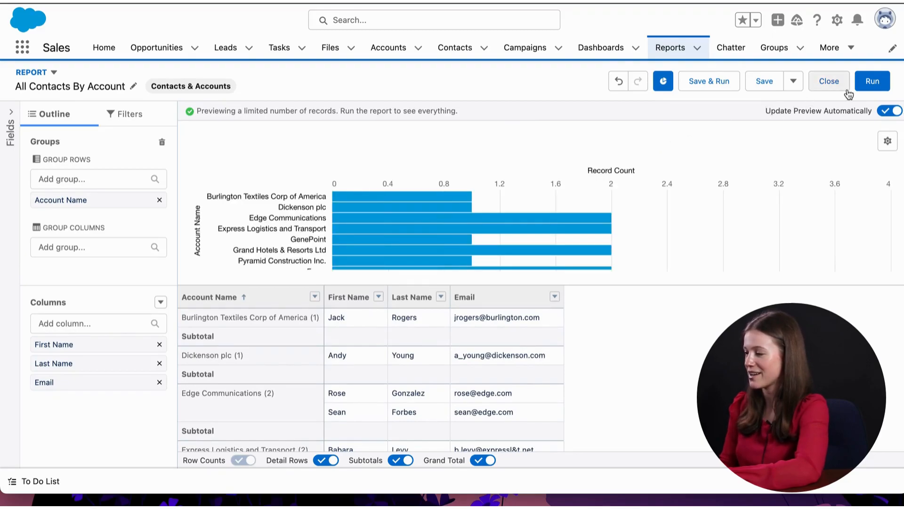
scroll(720, 208, down, 2)
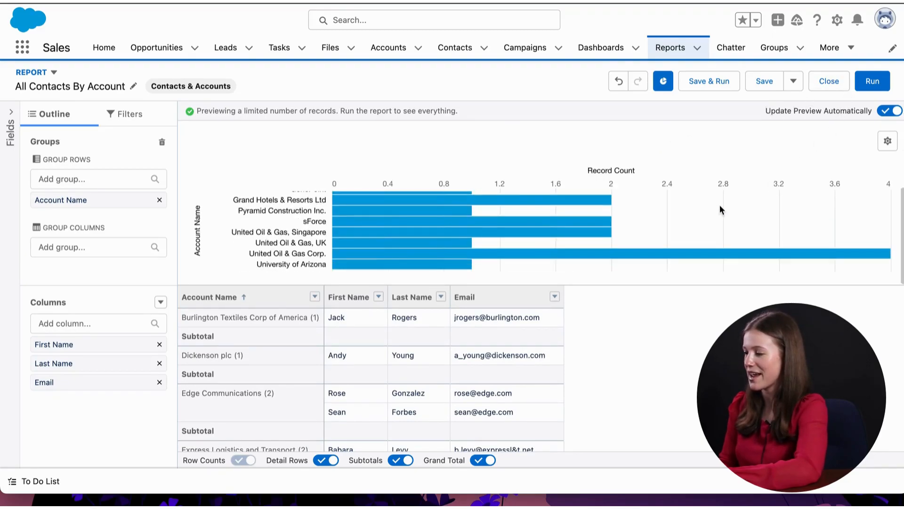
click(705, 81)
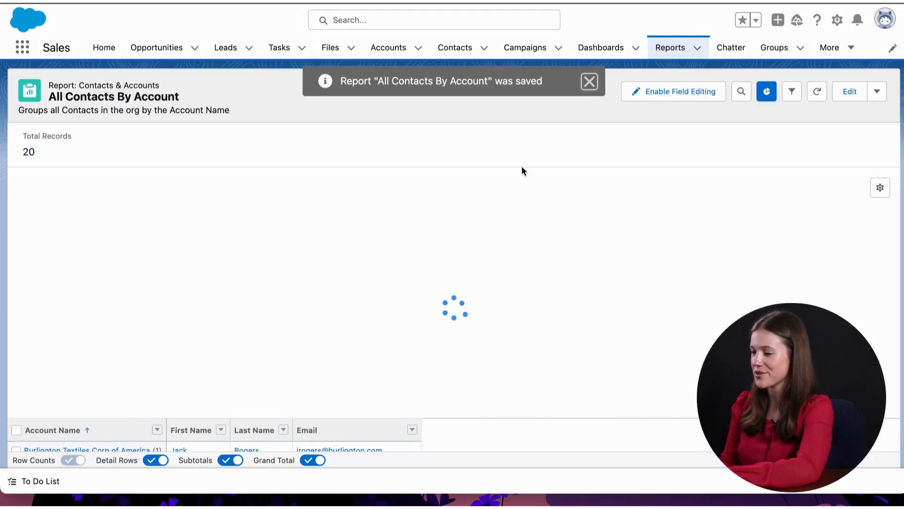
scroll(398, 301, down, 3)
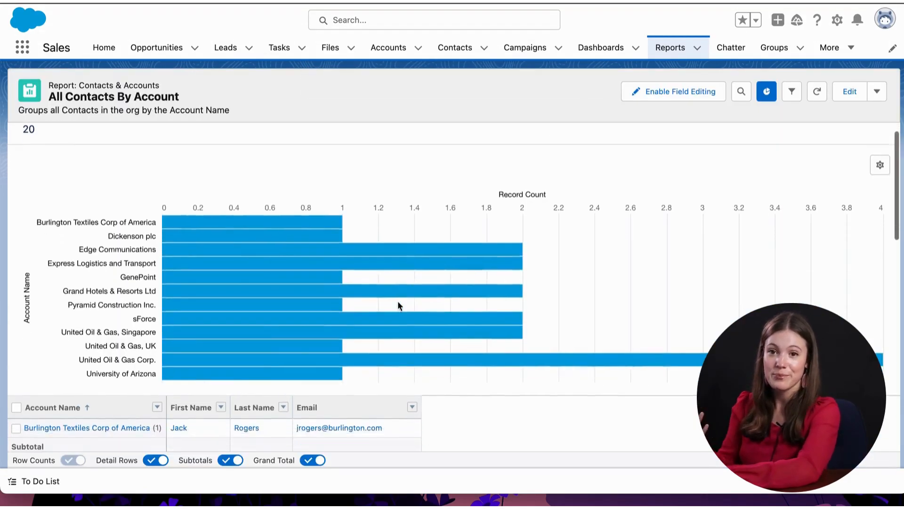
scroll(398, 300, up, 2)
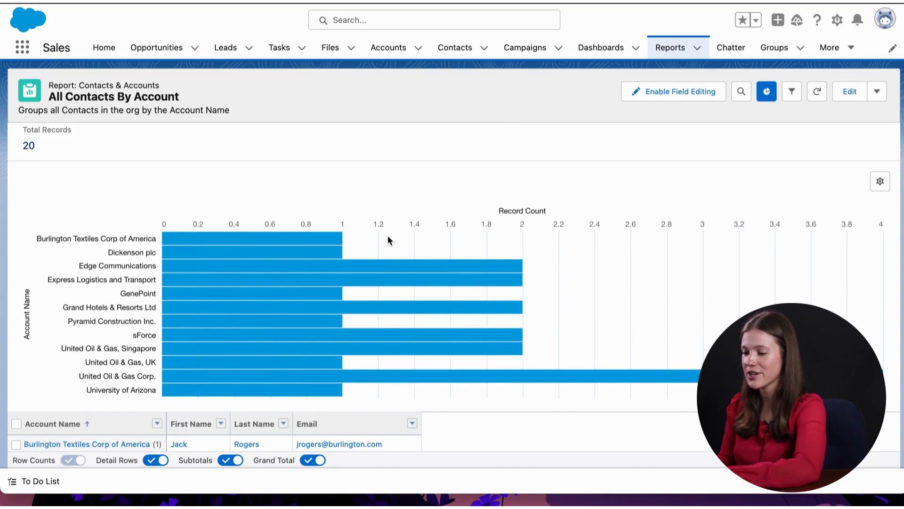
Step: Switch the Contacts list to the All Contacts view and open the record of the Dickenson plc contact
click(453, 50)
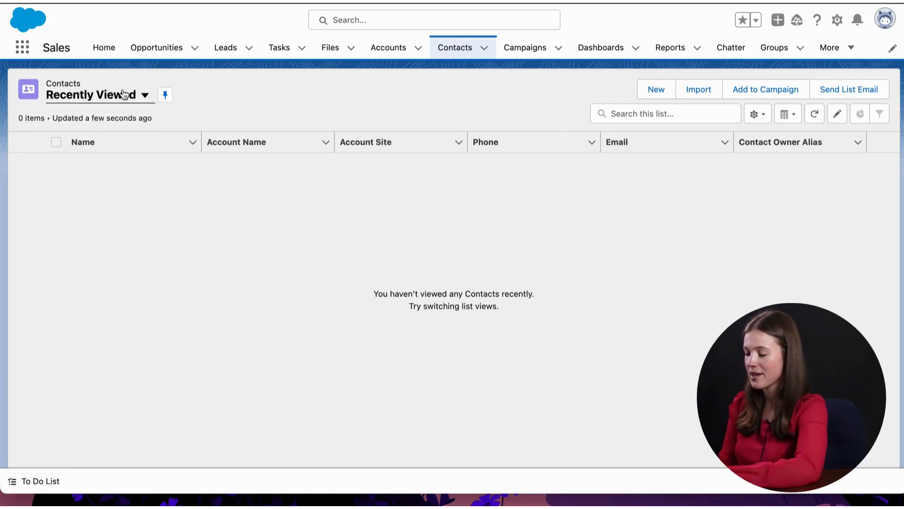
click(124, 94)
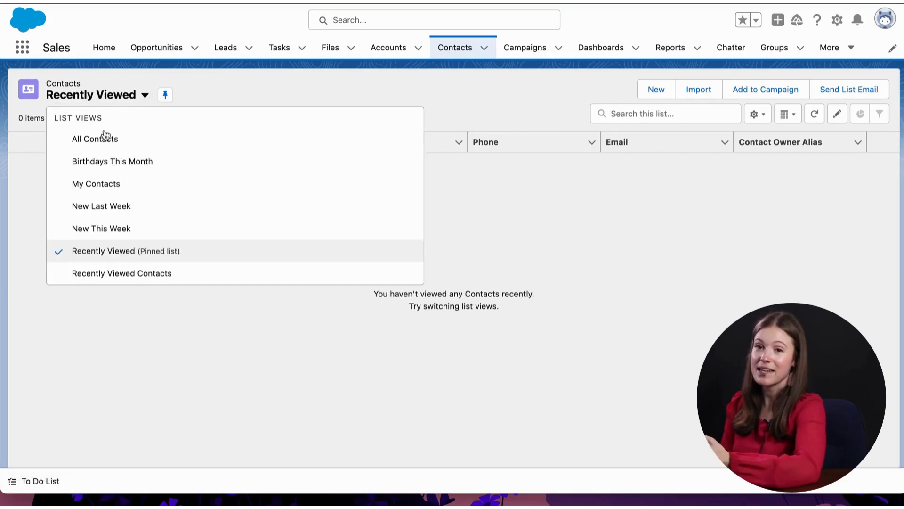
click(100, 138)
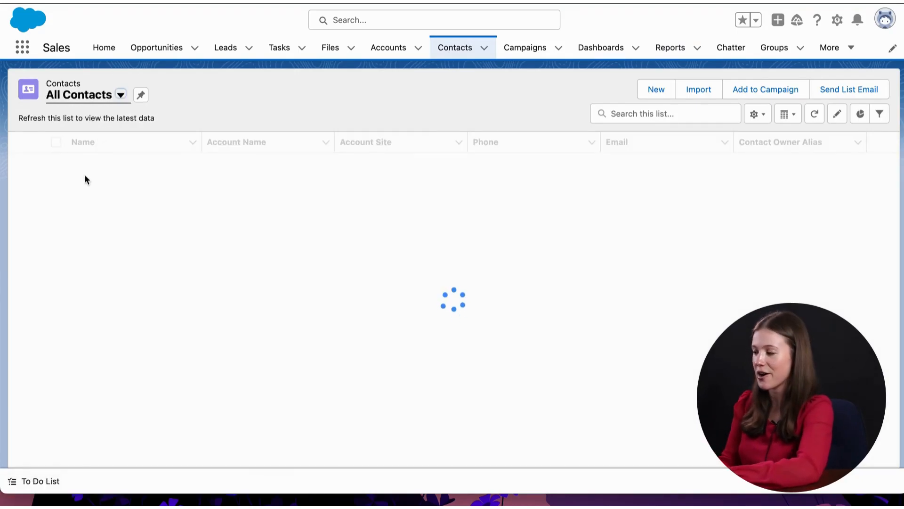
click(94, 163)
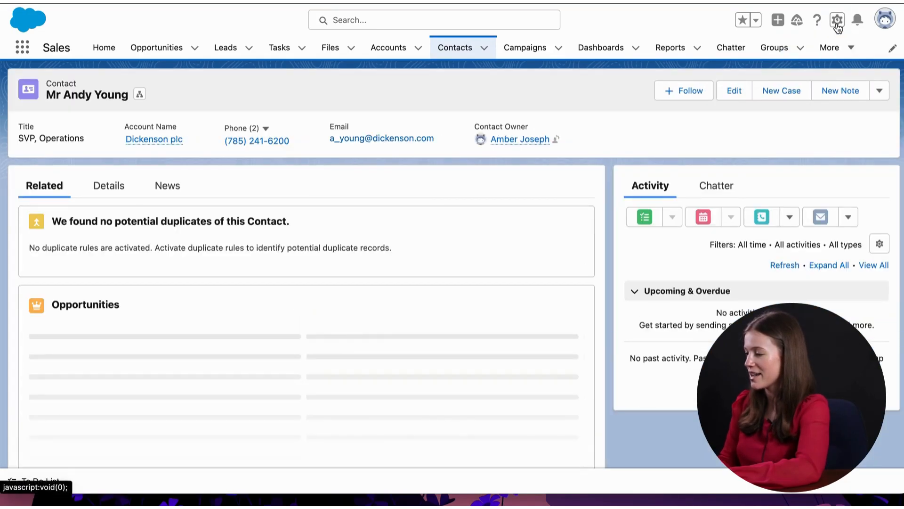
Step: Edit the contact record page in the Lightning App Builder and add a Report Chart component beneath the Activity section
click(837, 24)
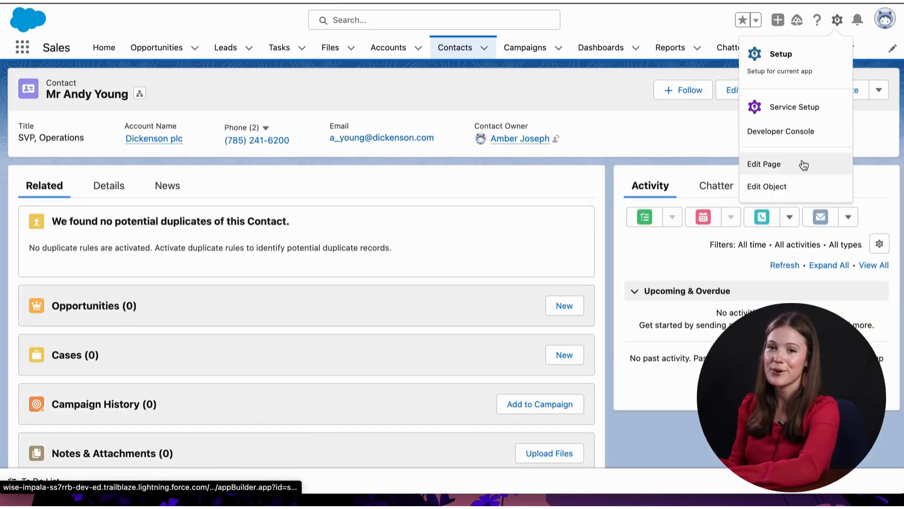
key(Escape)
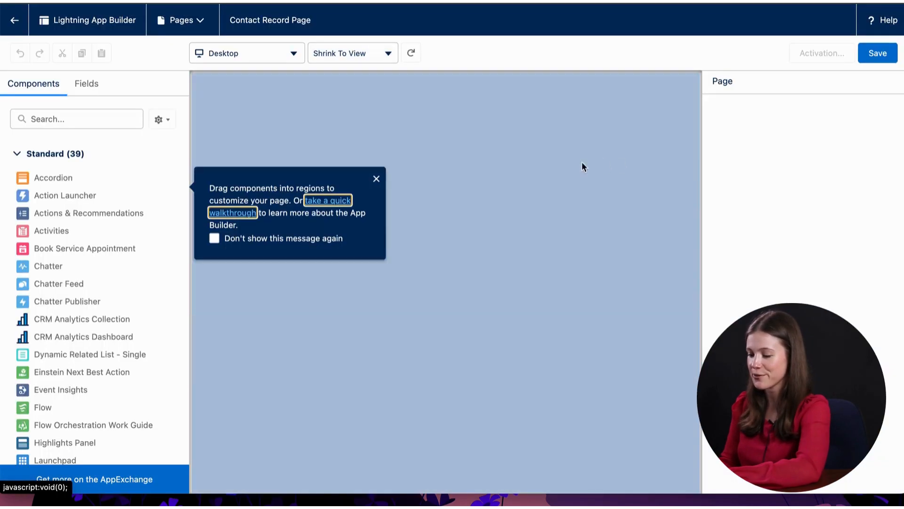
scroll(113, 340, down, 3)
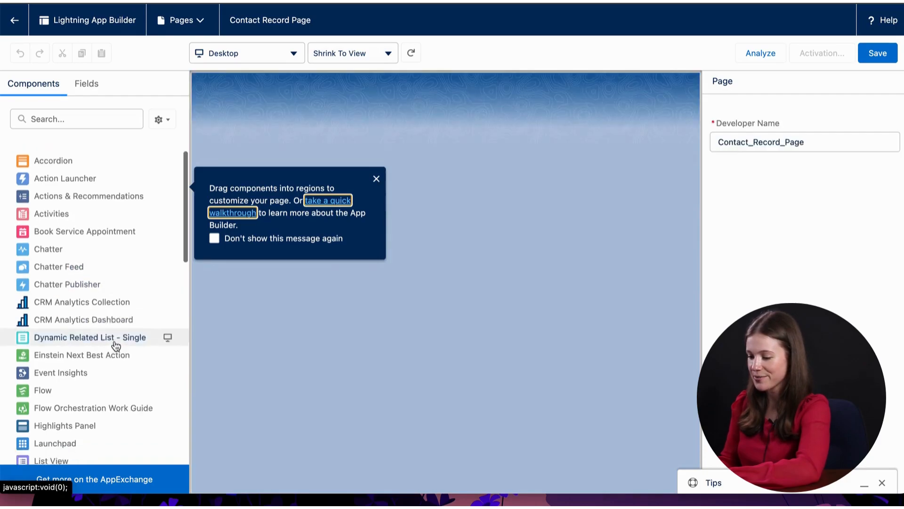
scroll(115, 346, down, 2)
scroll(116, 347, down, 8)
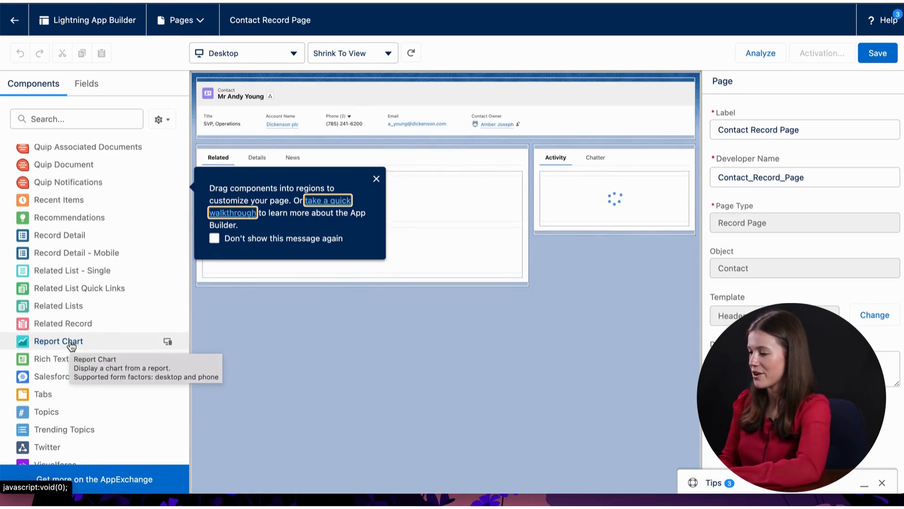
drag(71, 346, 613, 324)
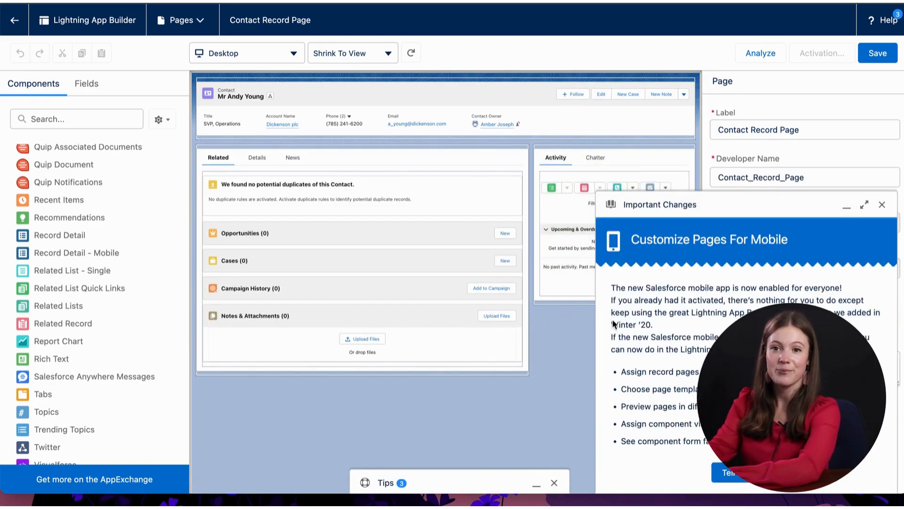
click(882, 205)
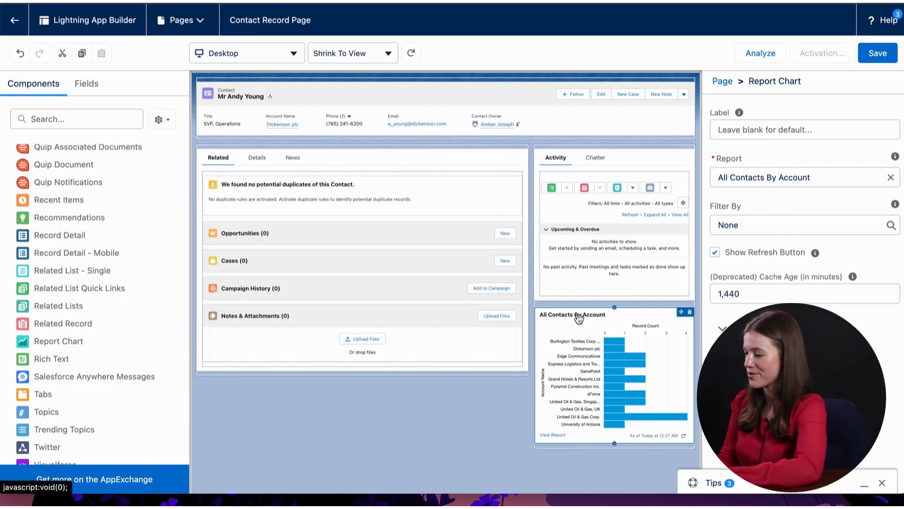
Step: Choose All Contacts By Account as the chart component's report and filter it by Contact ID
click(822, 177)
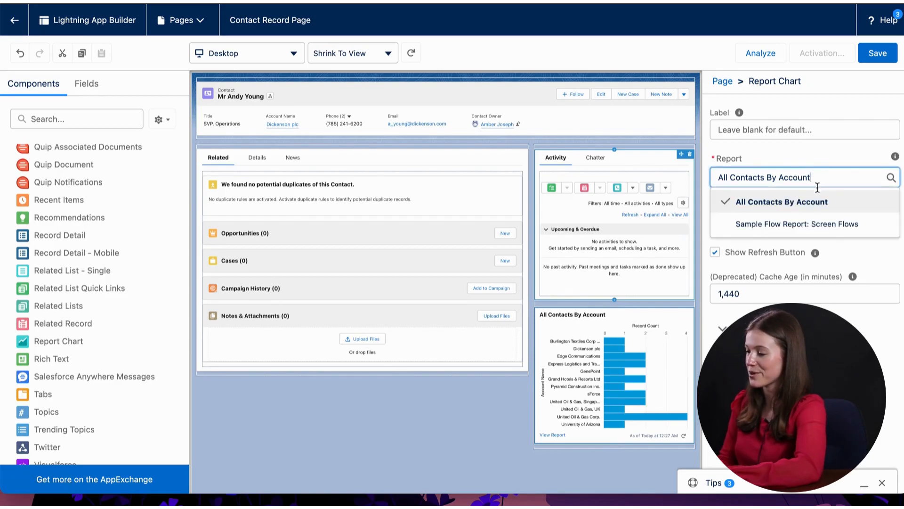
click(811, 201)
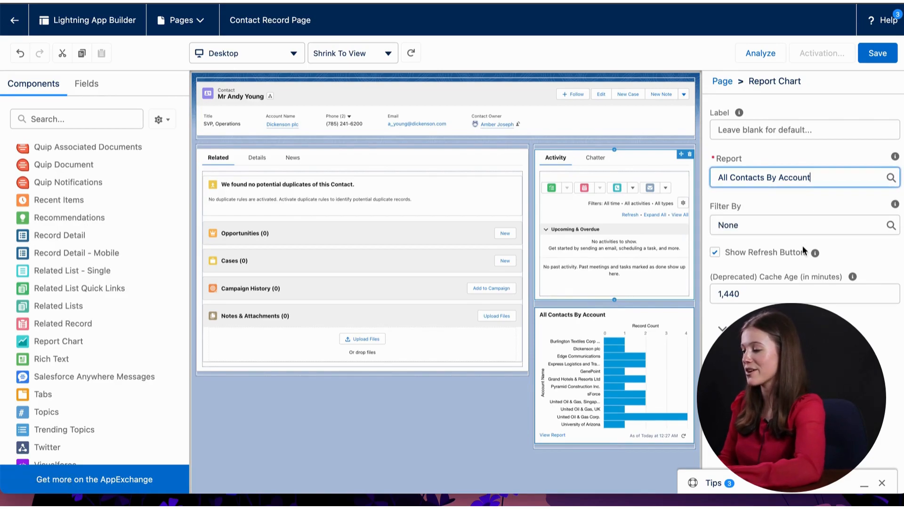
click(773, 226)
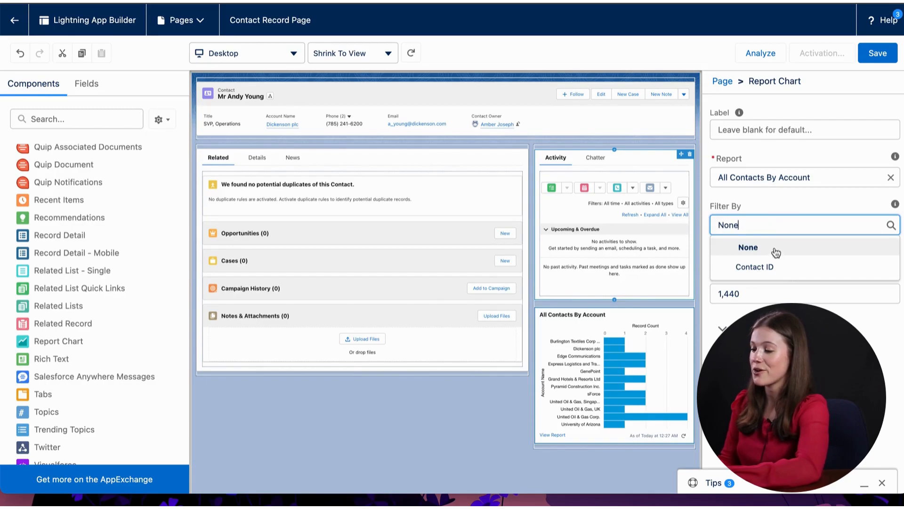
click(773, 263)
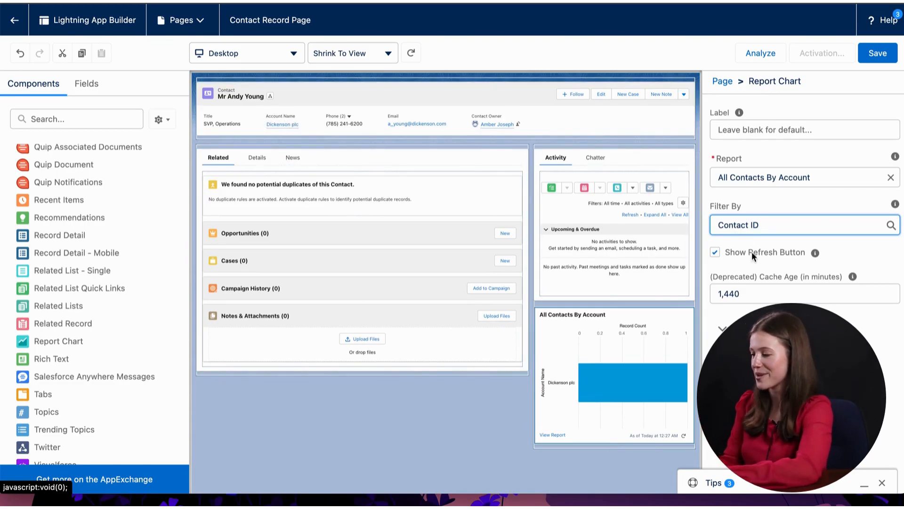
Step: Clear the Filter By value of the report chart on the contact record page
click(855, 224)
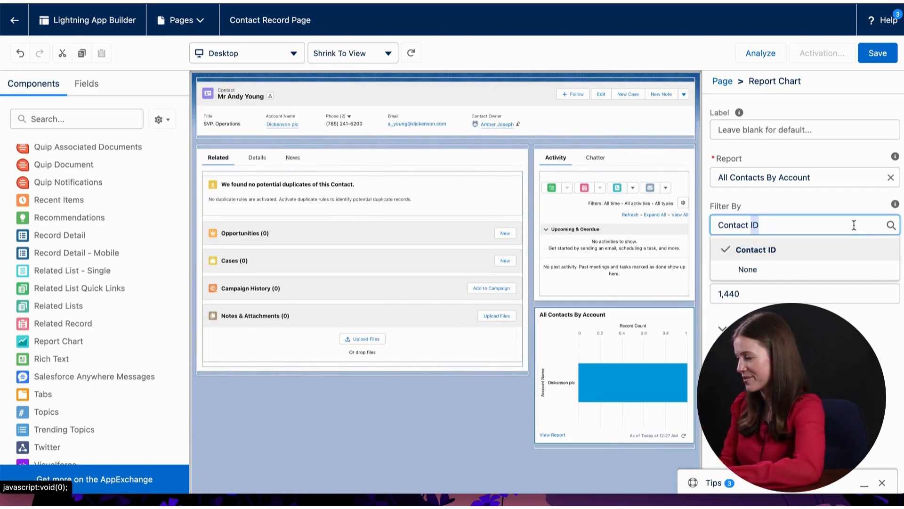
click(811, 270)
key(BackSpace)
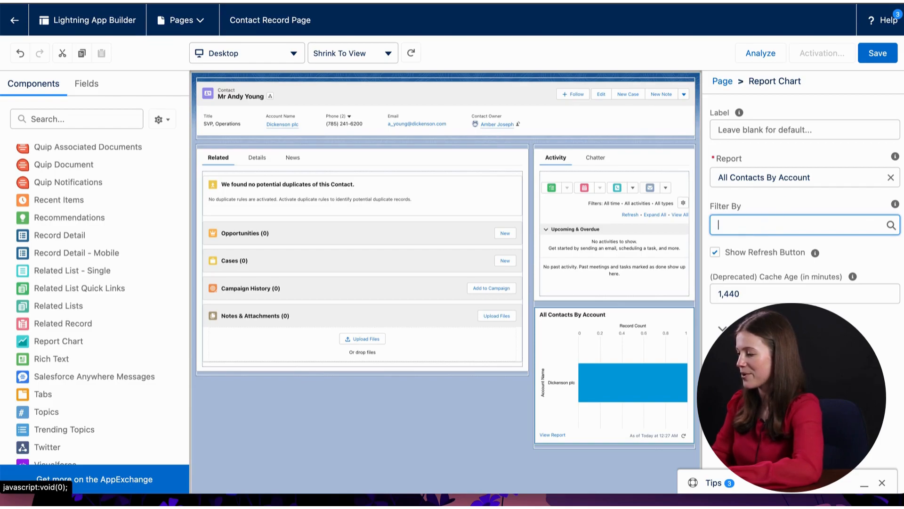
Step: Set the Filter By value of the All Contacts By Account report chart to None
text(non)
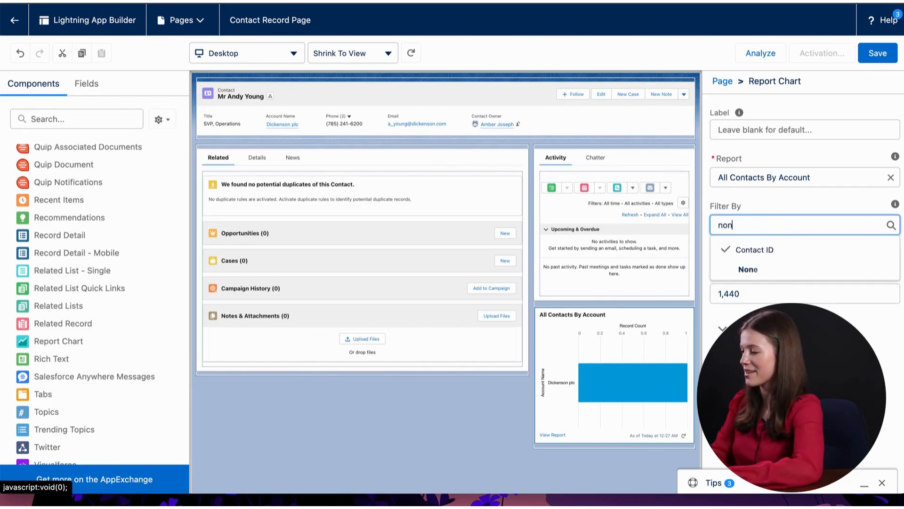
click(814, 261)
click(814, 238)
click(796, 224)
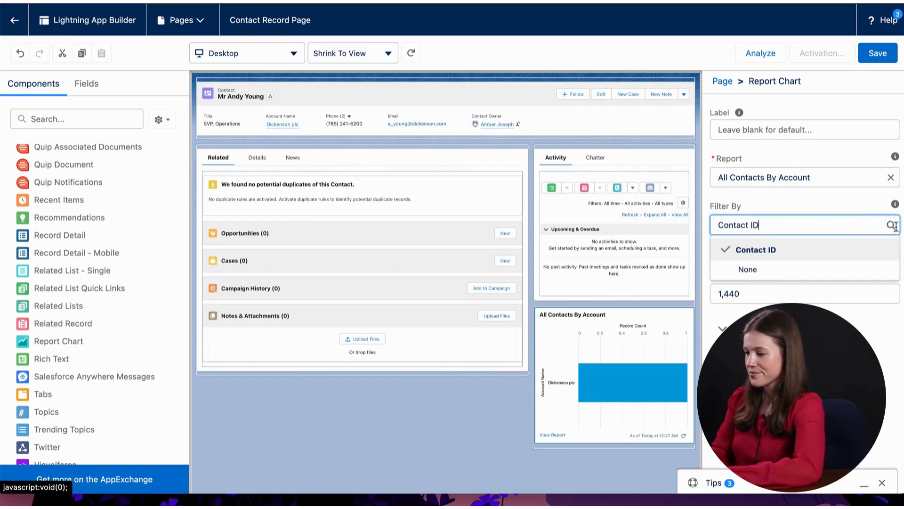
click(853, 213)
click(891, 225)
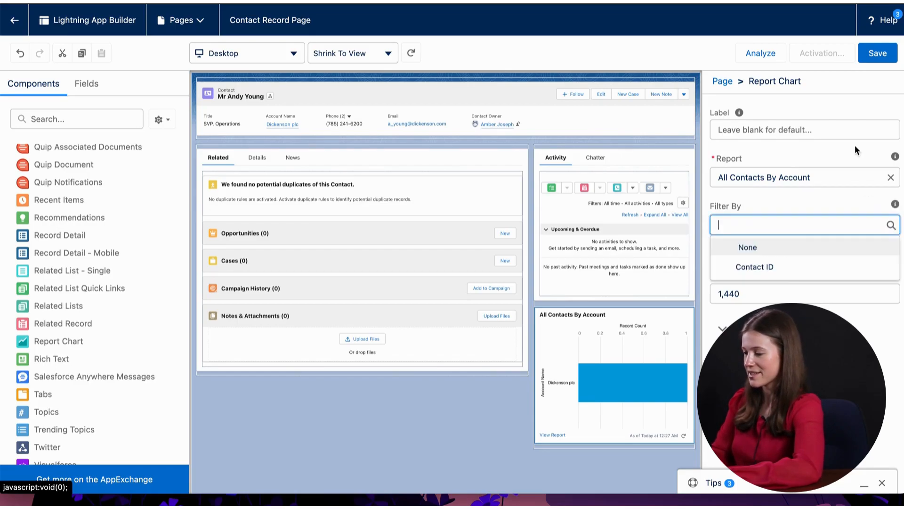
click(745, 239)
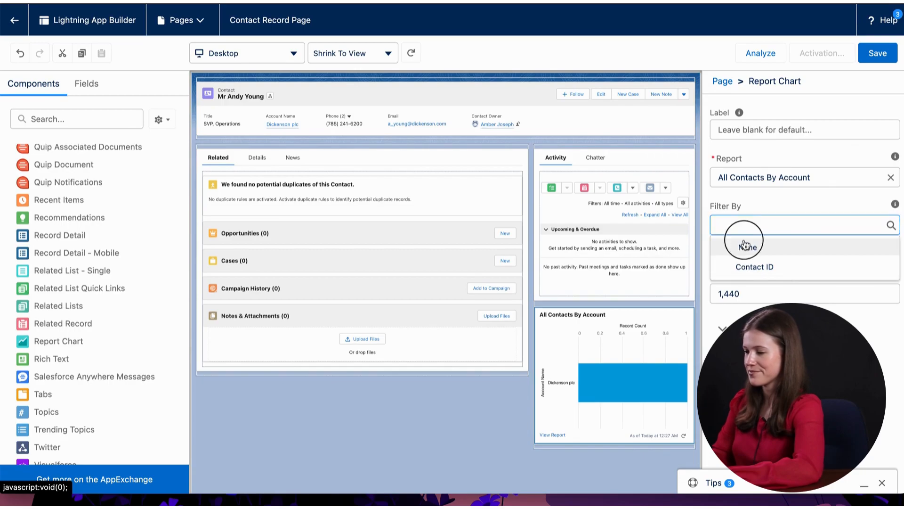
Step: Save the Contact Record Page and activate it as the org default for the Desktop form factor
click(889, 53)
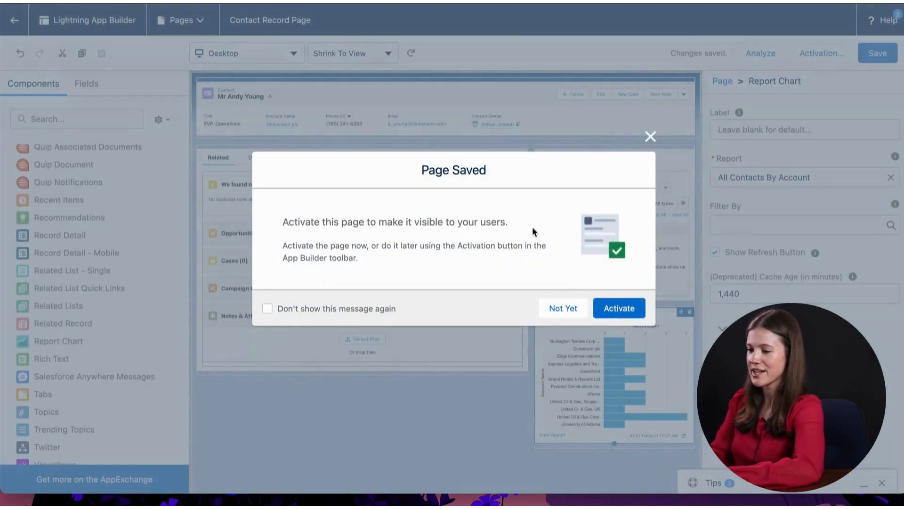
click(611, 308)
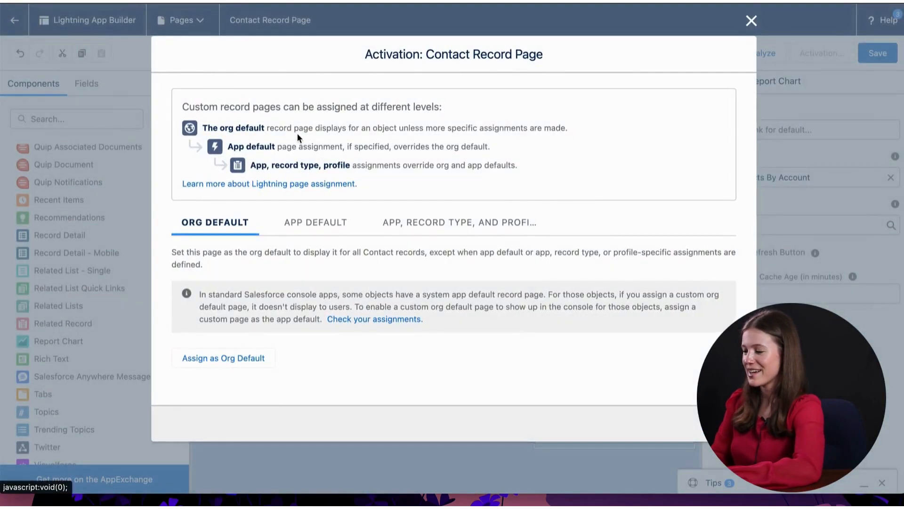
click(260, 361)
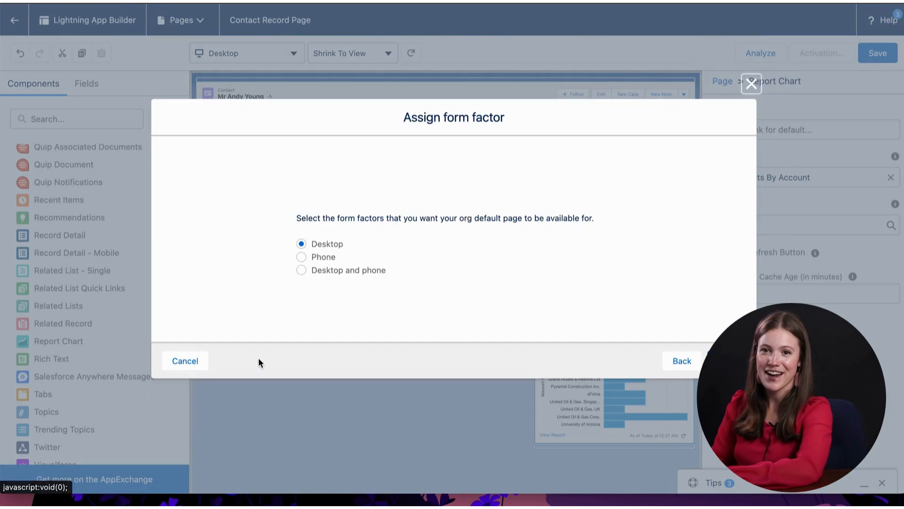
click(727, 361)
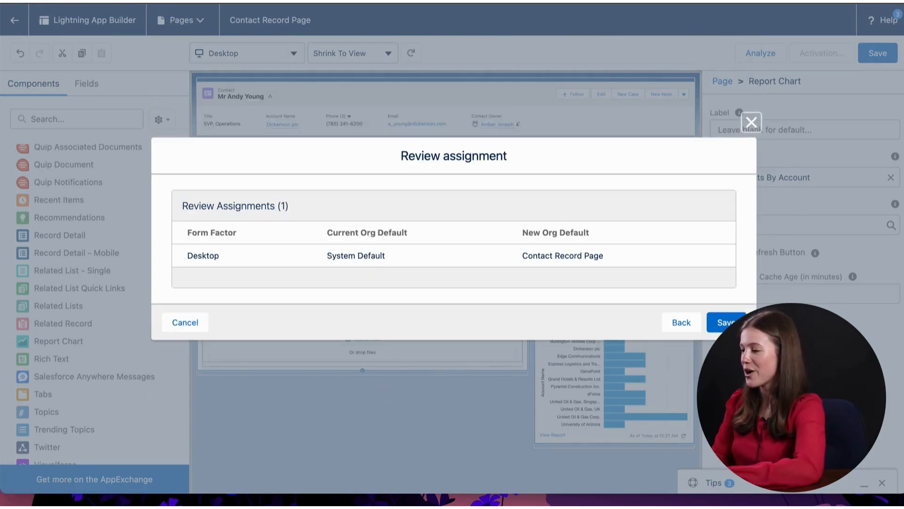
click(724, 324)
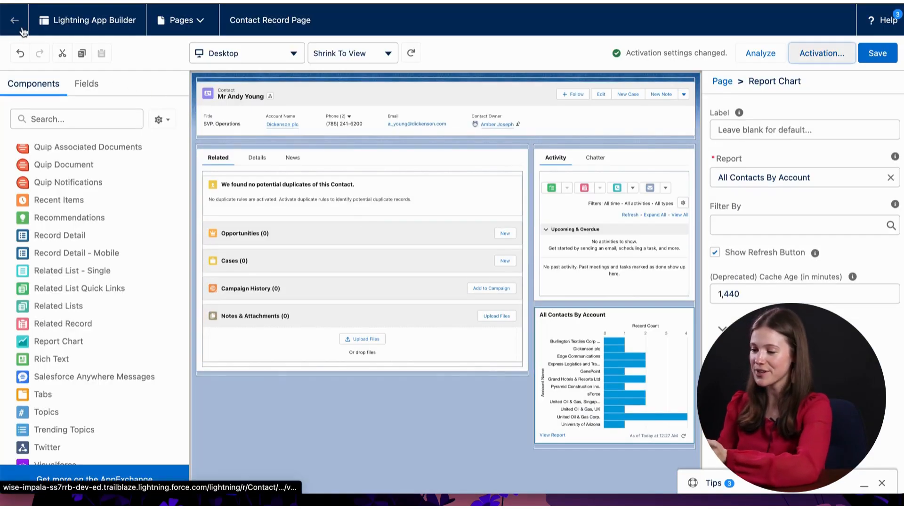
Step: Return to the contact record and view the All Contacts By Account chart beneath the Activity section
click(12, 25)
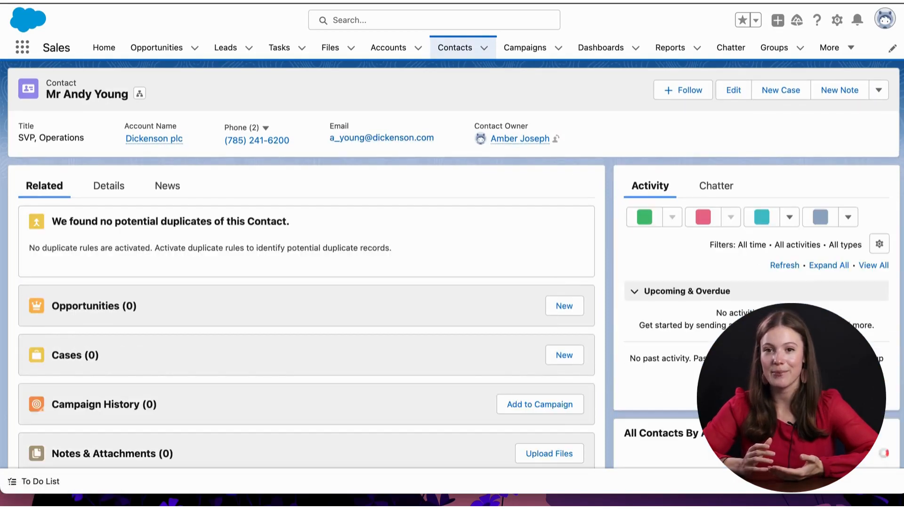
scroll(710, 239, down, 3)
scroll(452, 282, down, 2)
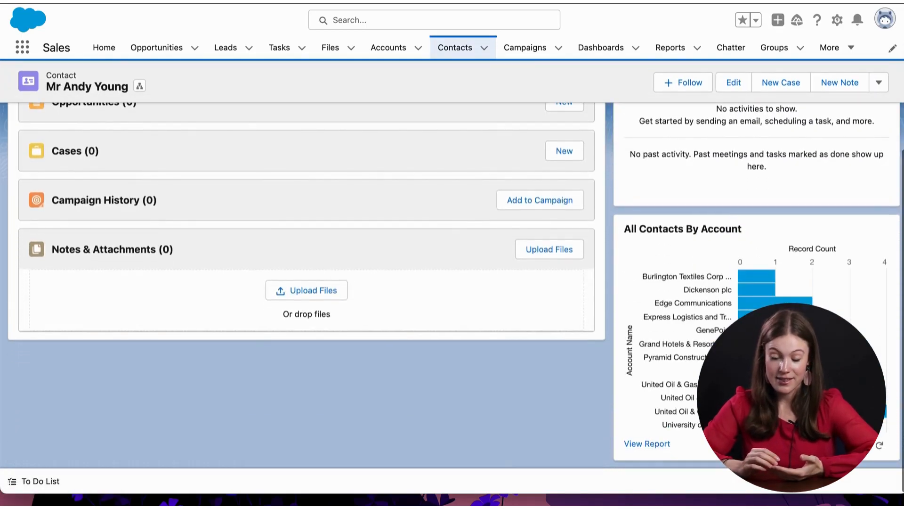